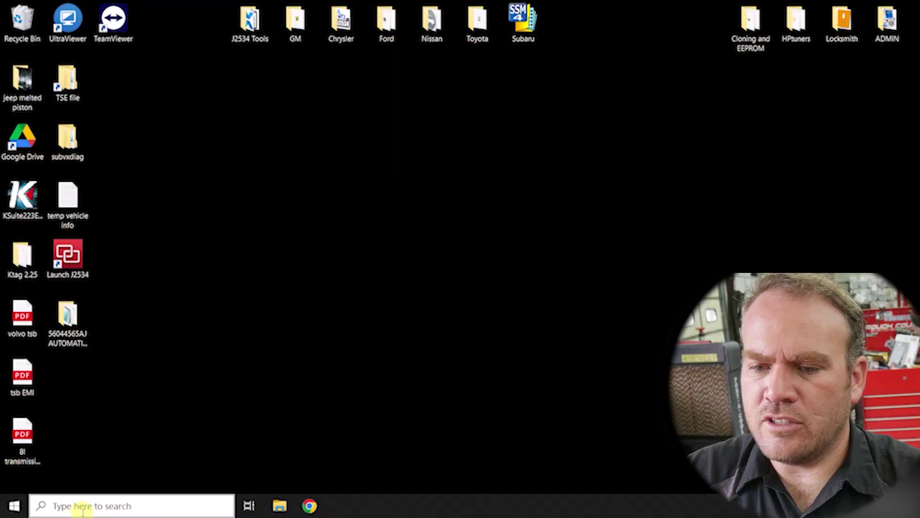
Search Windows for 'shop' and launch Shop Foreman Pro from the best match.
left_click(82, 511)
type("shop")
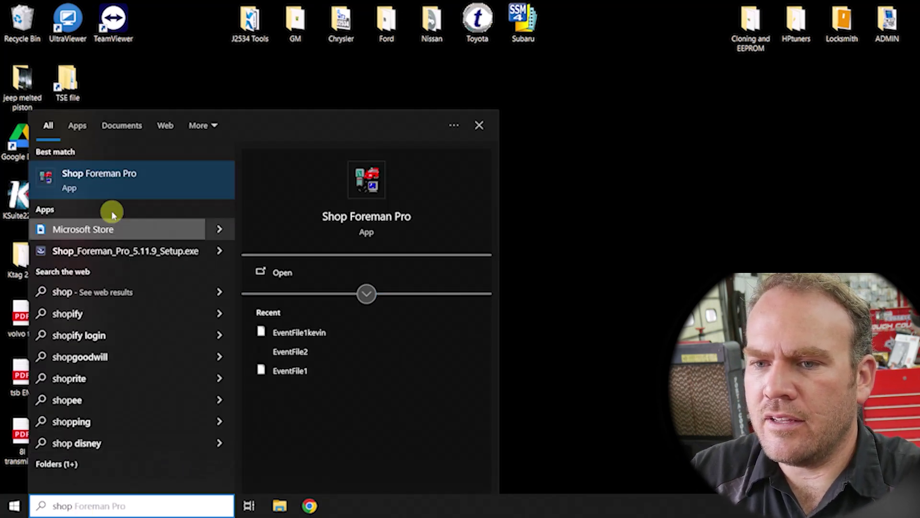
left_click(93, 186)
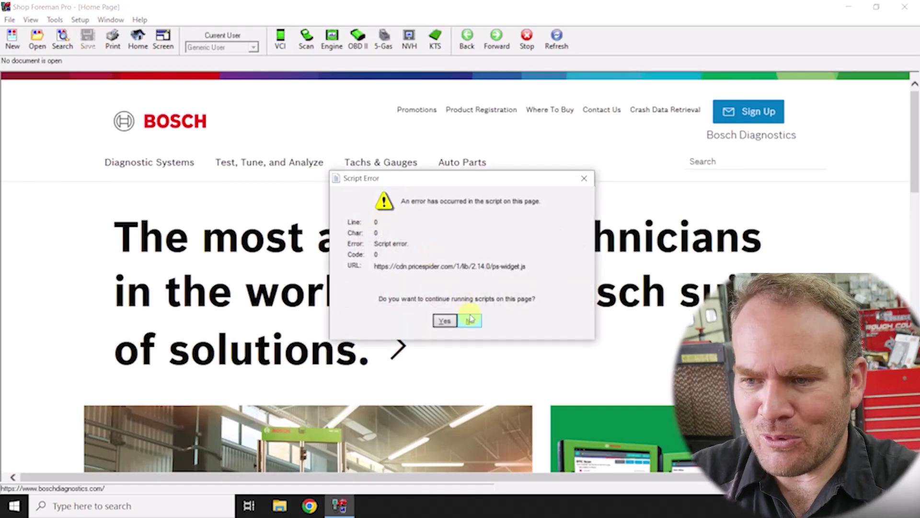
Dismiss both Script Error prompts and clear the toolbar popup so the Bosch page shows cleanly.
left_click(470, 319)
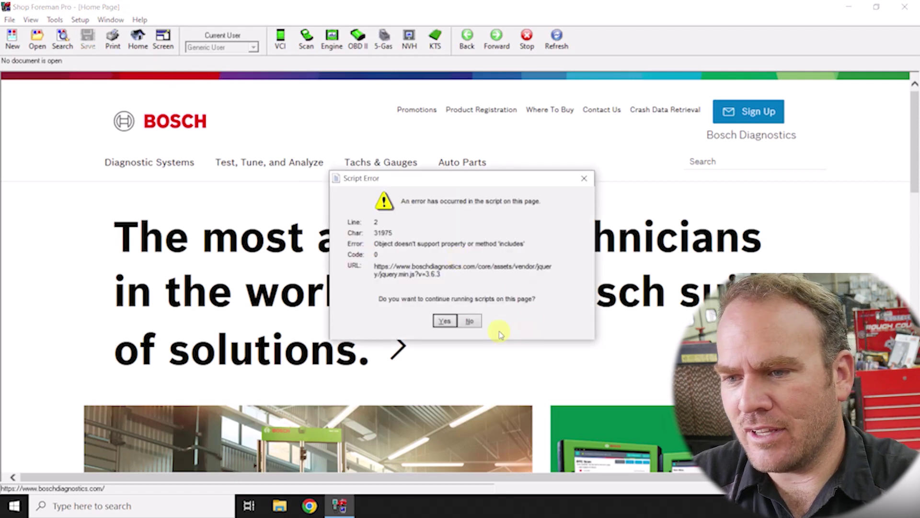
left_click(471, 322)
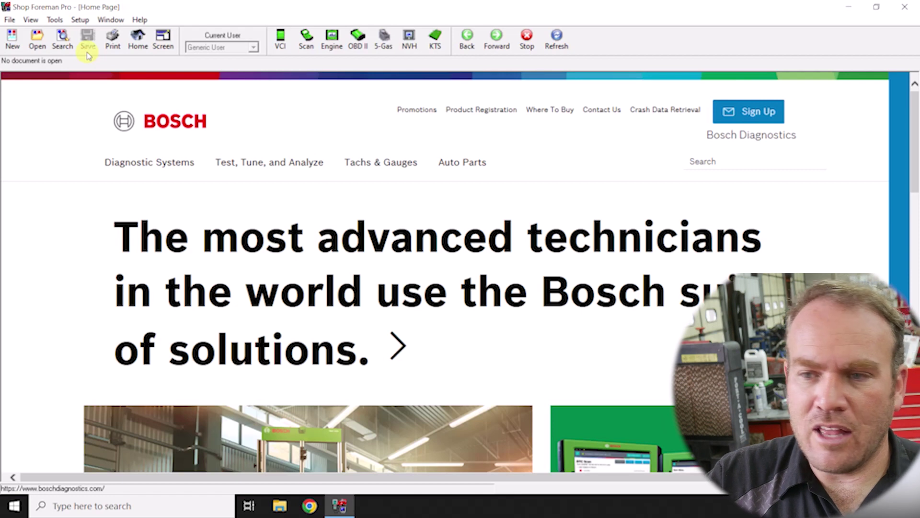
right_click(87, 56)
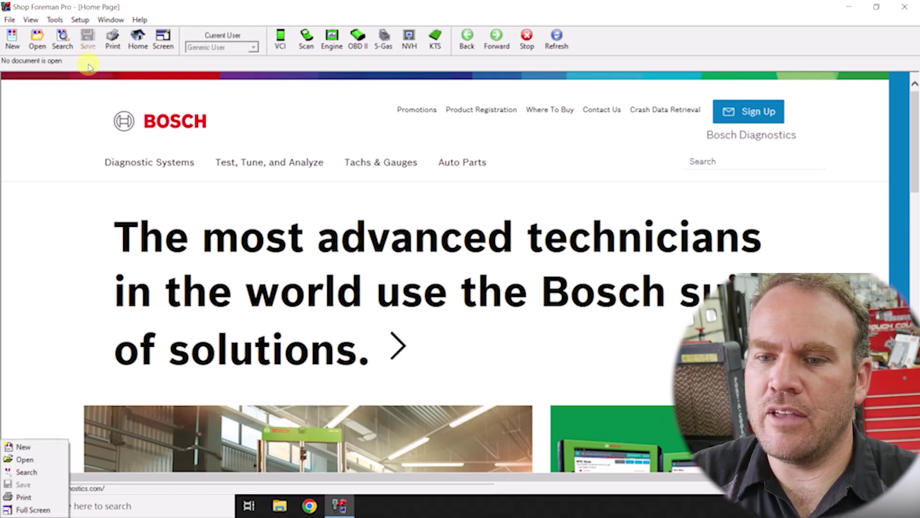
left_click(89, 67)
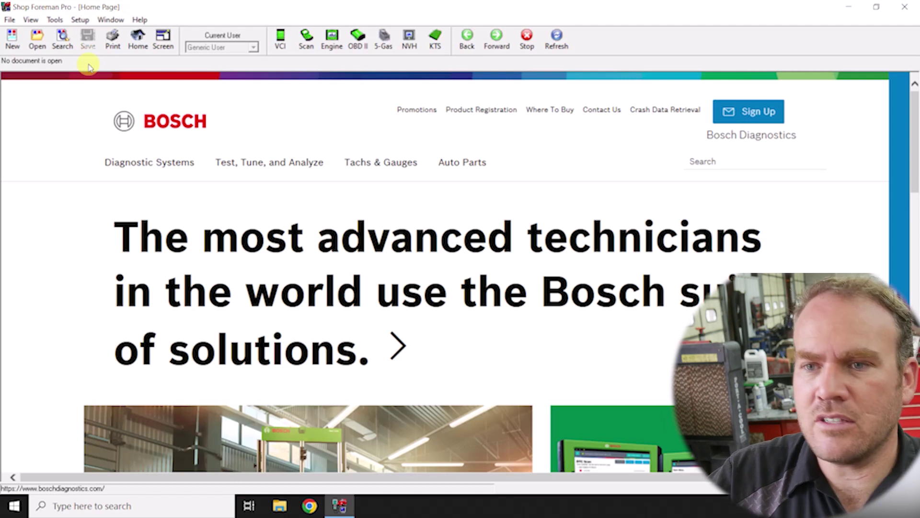
left_click(79, 20)
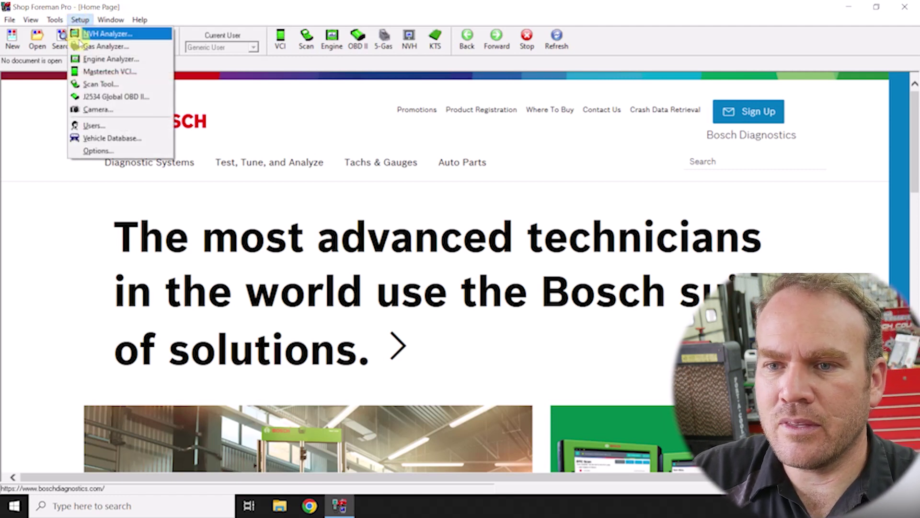
Set 'Launch Tech Co.,Ltd - Launch J2534' as the Global OBD II J2534 interface device.
left_click(114, 98)
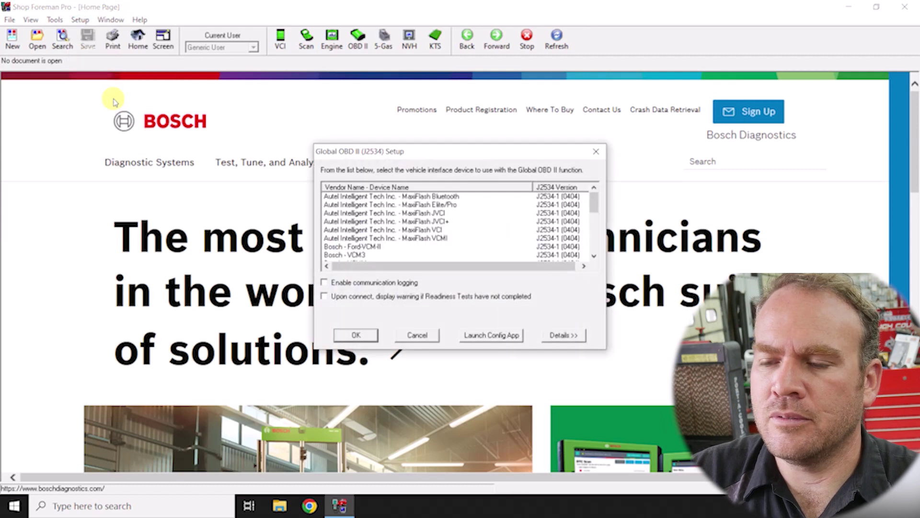
scroll(439, 263, "down", 1)
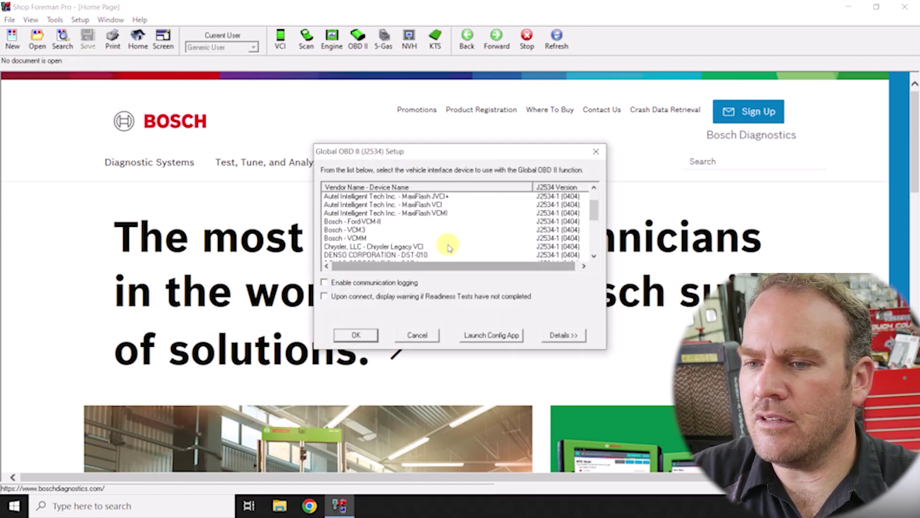
scroll(447, 242, "down", 2)
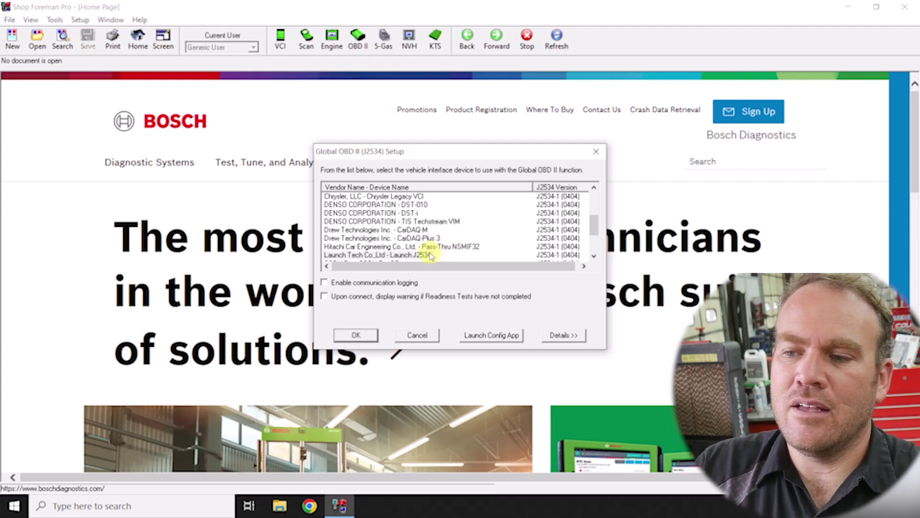
left_click(430, 256)
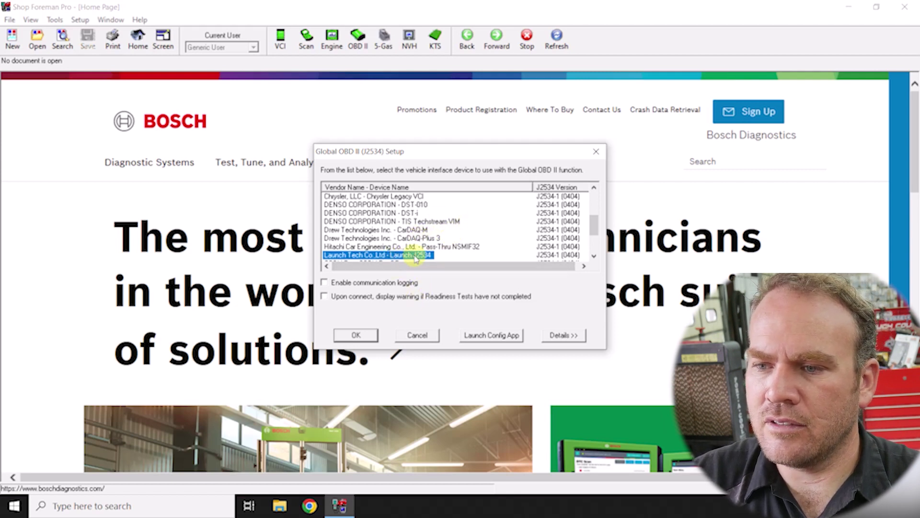
left_click(357, 334)
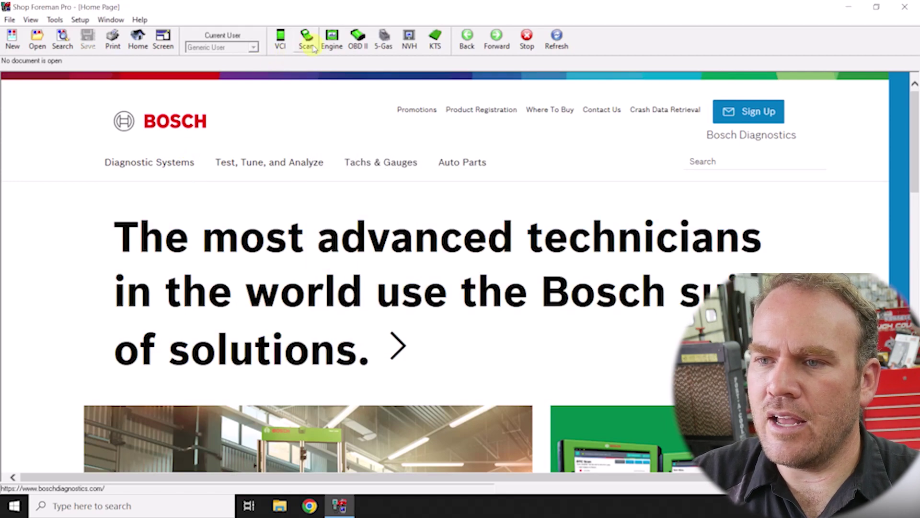
Run a new Global OBD II scan finding ECM1 and TCM/ECM2, then view VIN and calibration IDs.
left_click(356, 43)
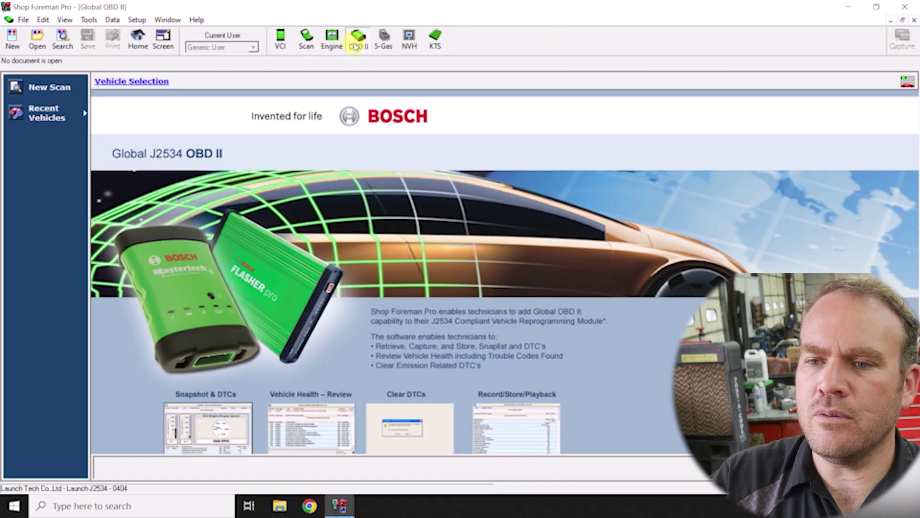
left_click(14, 86)
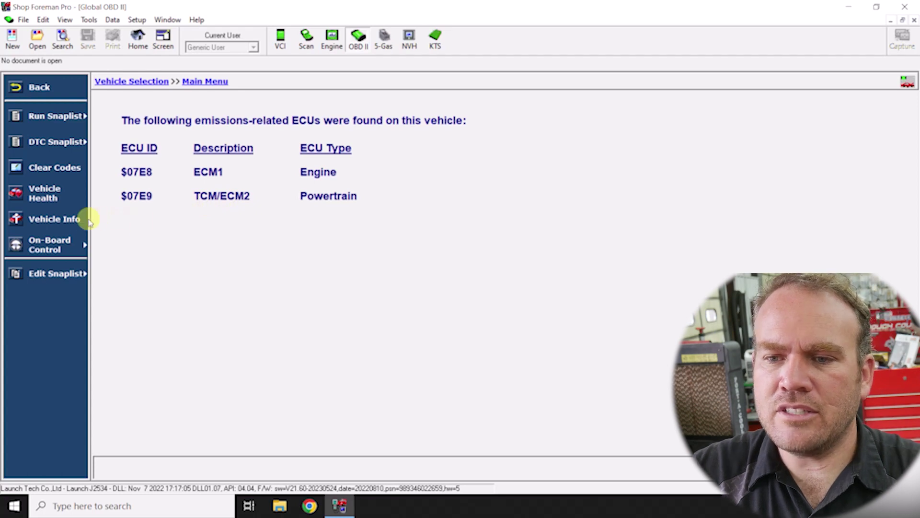
left_click(54, 220)
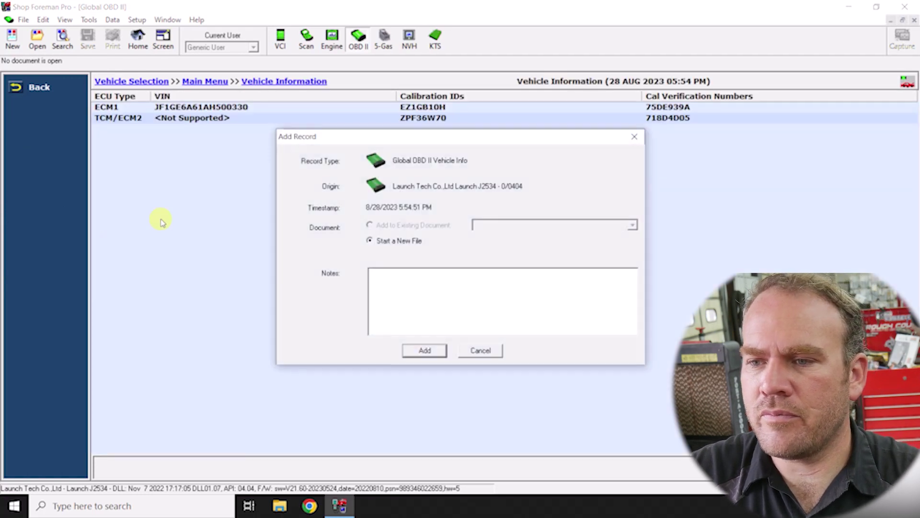
Save the vehicle information as a record in a new file, EventFile1.
left_click(492, 352)
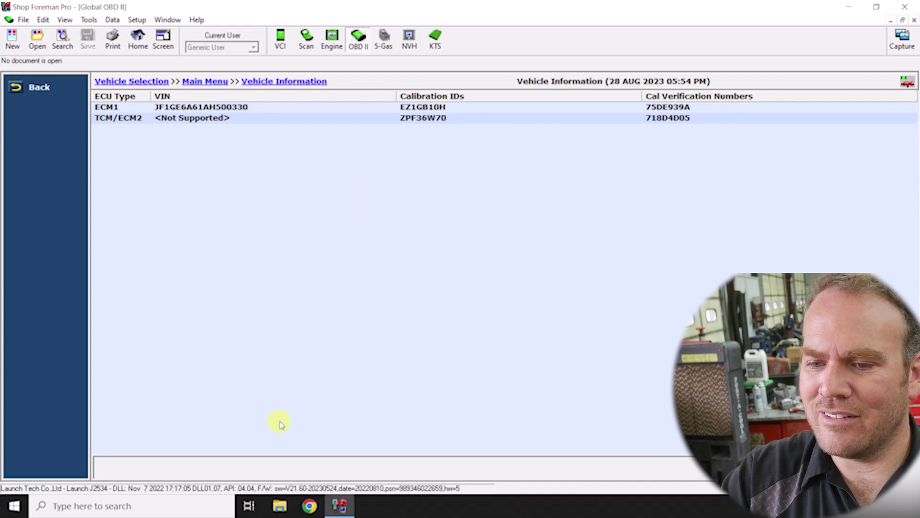
left_click(339, 506)
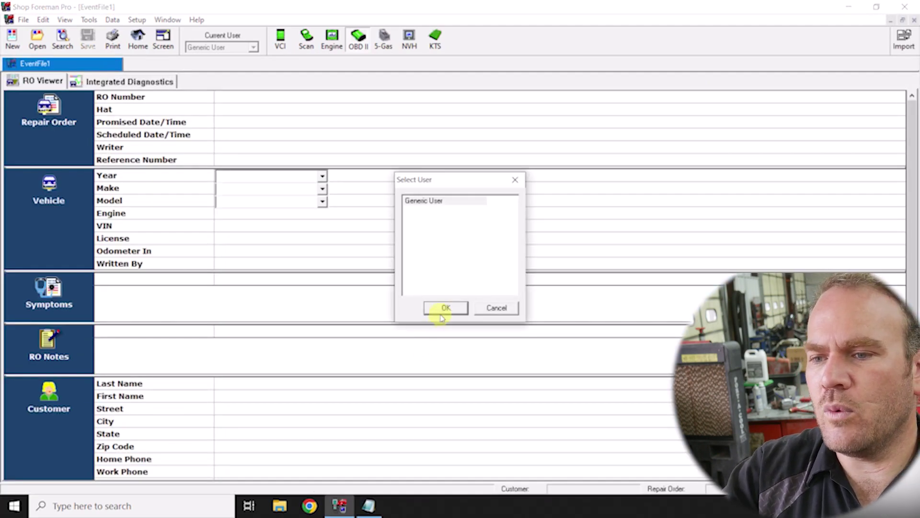
Accept Generic User for EventFile1 and open its Integrated Diagnostics view.
left_click(441, 309)
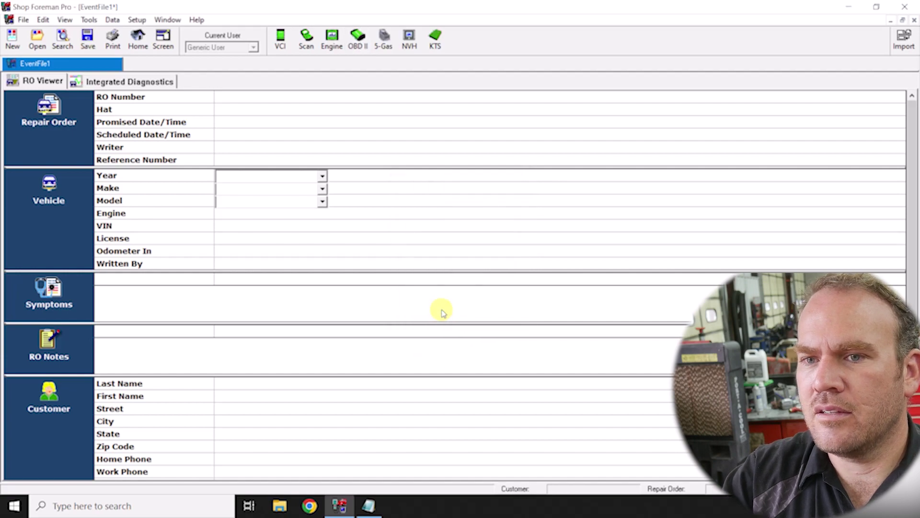
scroll(156, 253, "down", 4)
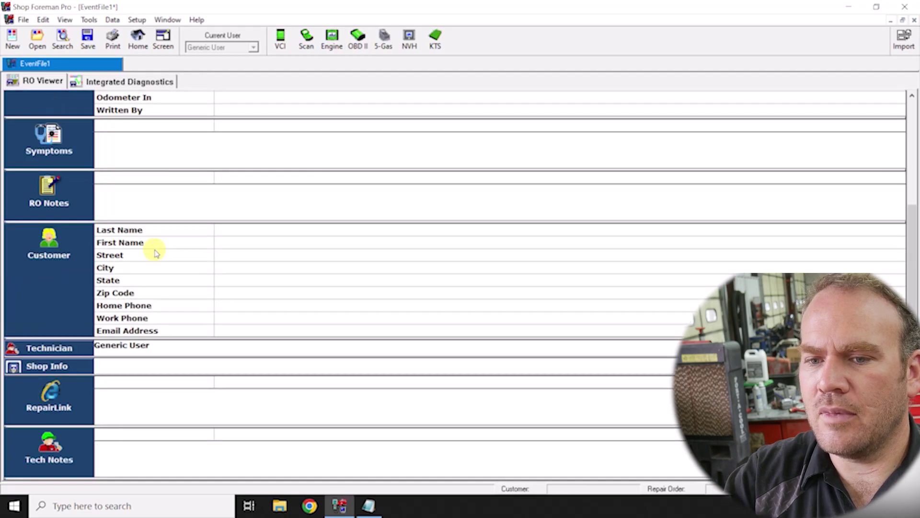
scroll(157, 253, "up", 4)
scroll(156, 253, "down", 3)
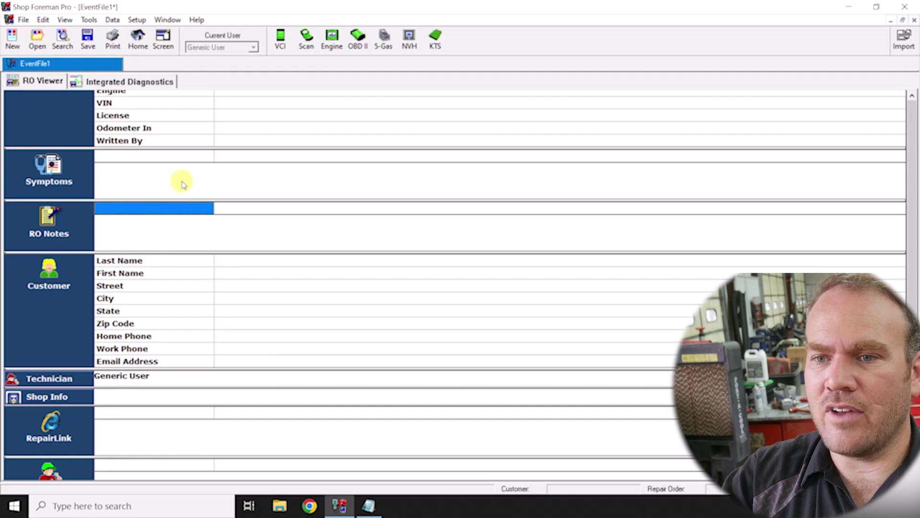
scroll(235, 206, "down", 2)
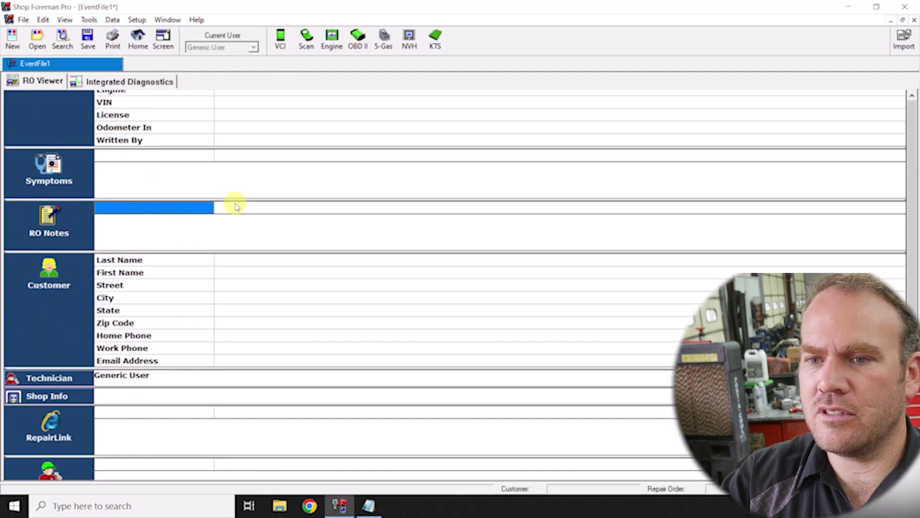
left_click(129, 82)
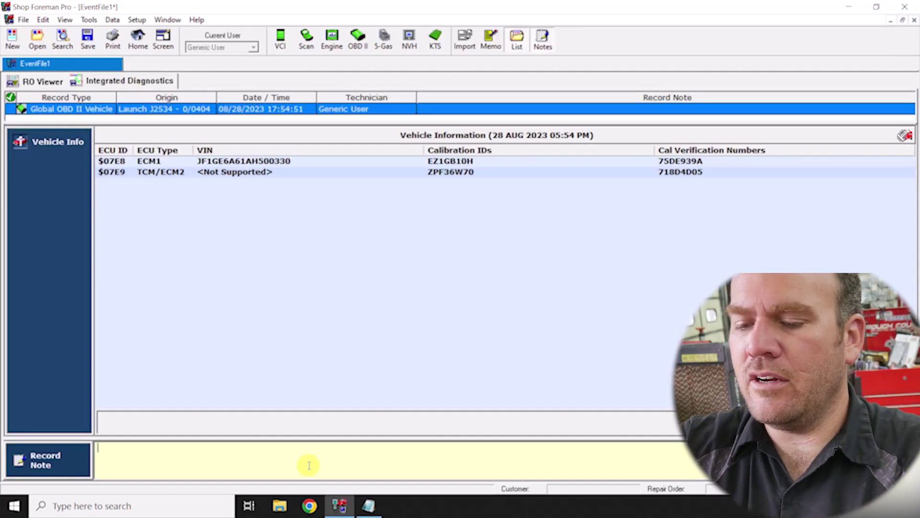
Enter the record note 'ez1gb10h' and select the calibration ID text.
type("ez1")
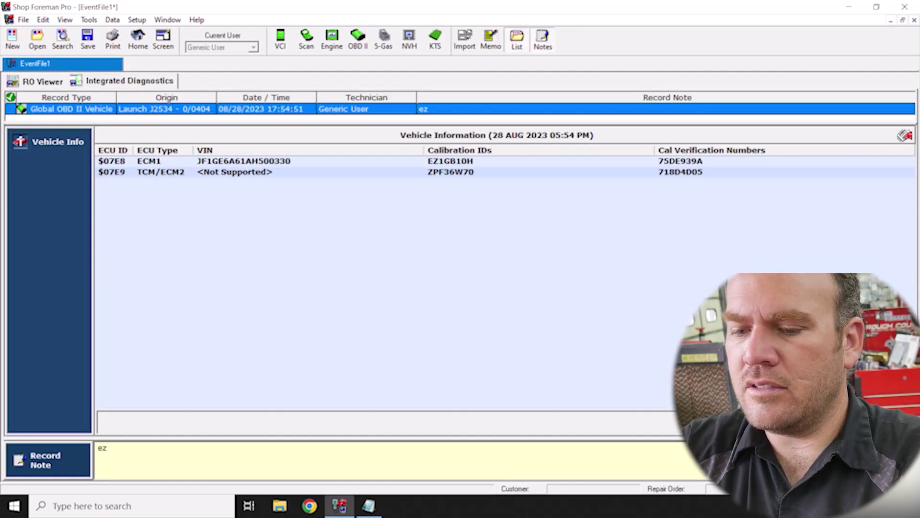
type("gb")
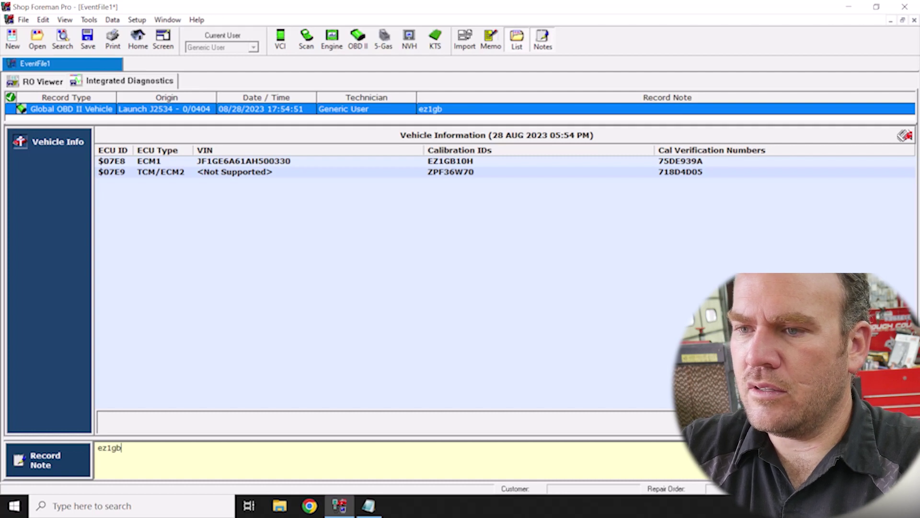
type("10h")
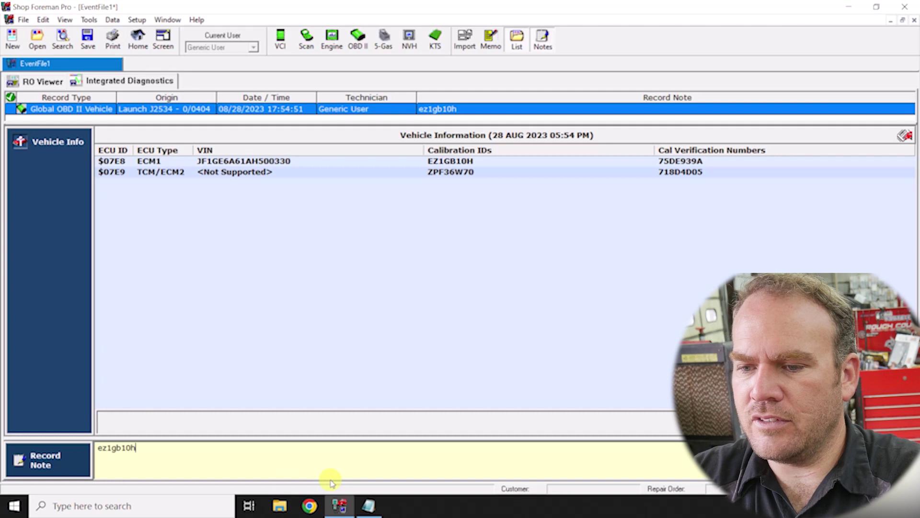
double_click(230, 474)
left_click(230, 475)
double_click(230, 474)
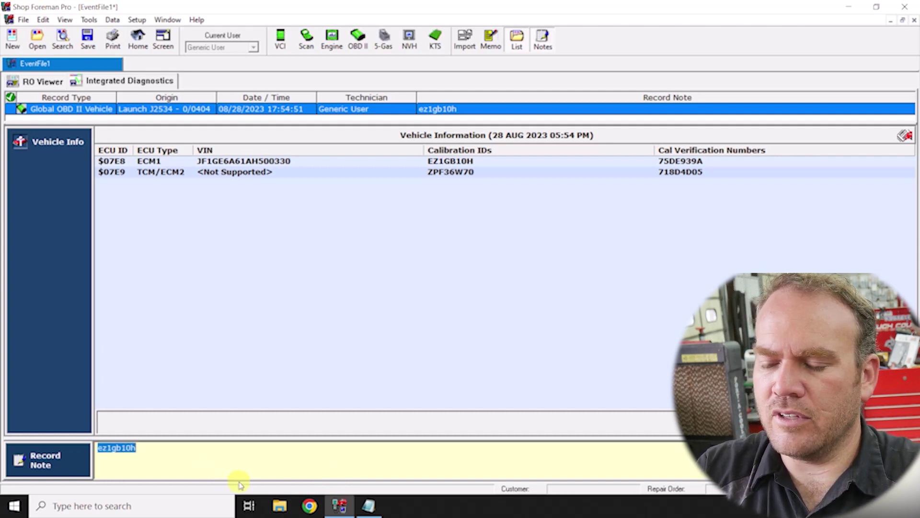
left_click(183, 507)
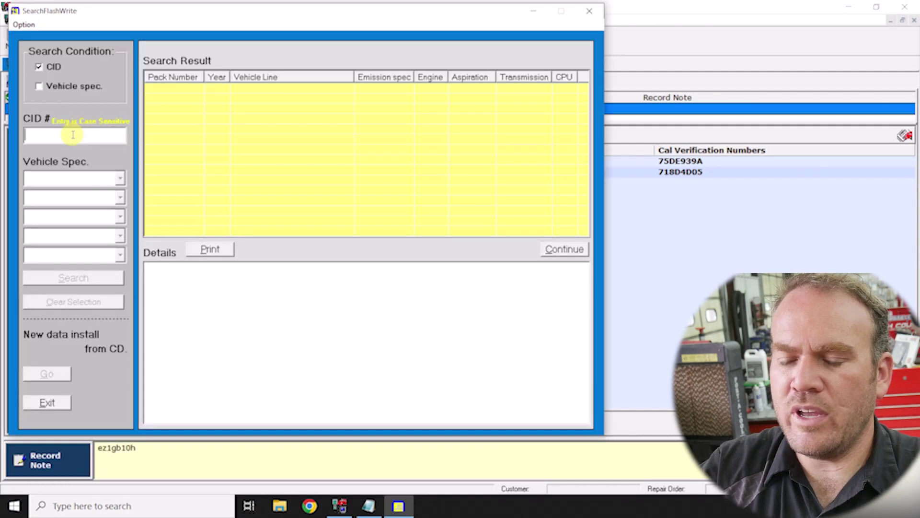
Search FlashWrite by CID EZ1GB10H, retrying in uppercase; both report no reflash files available.
left_click(73, 135)
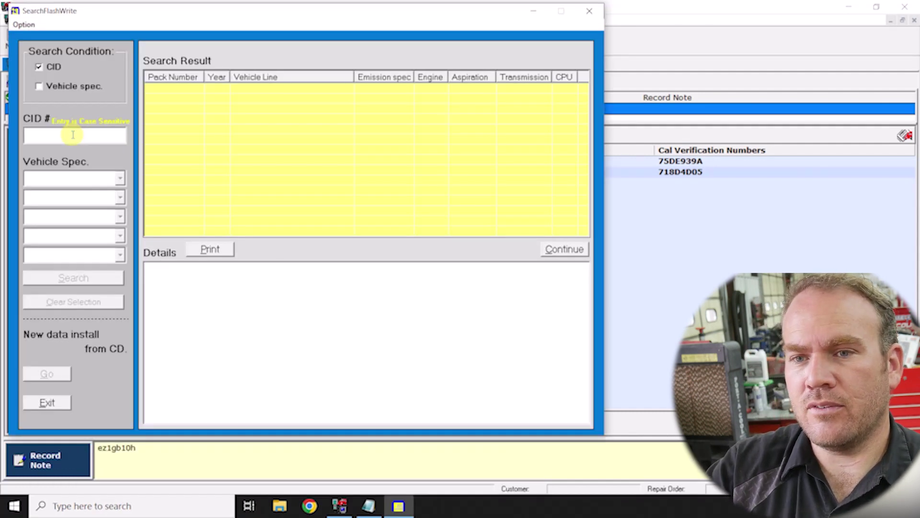
left_click(73, 278)
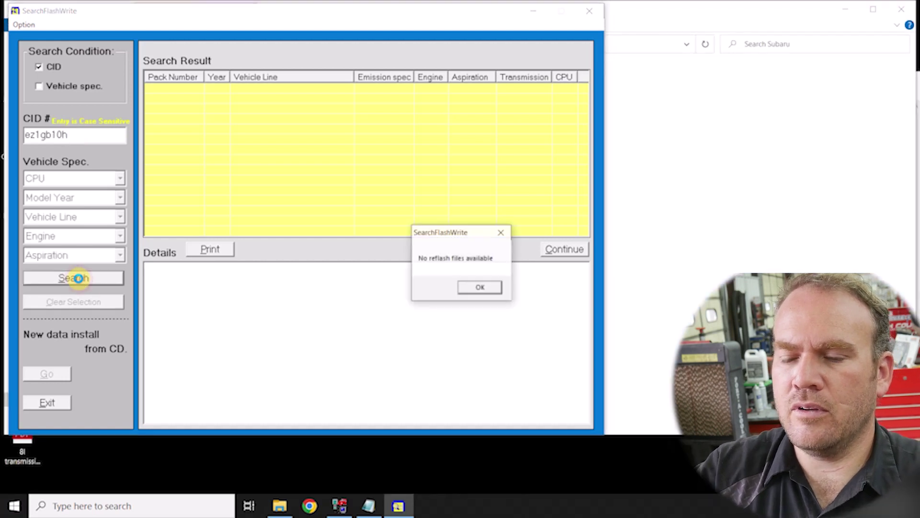
left_click(495, 286)
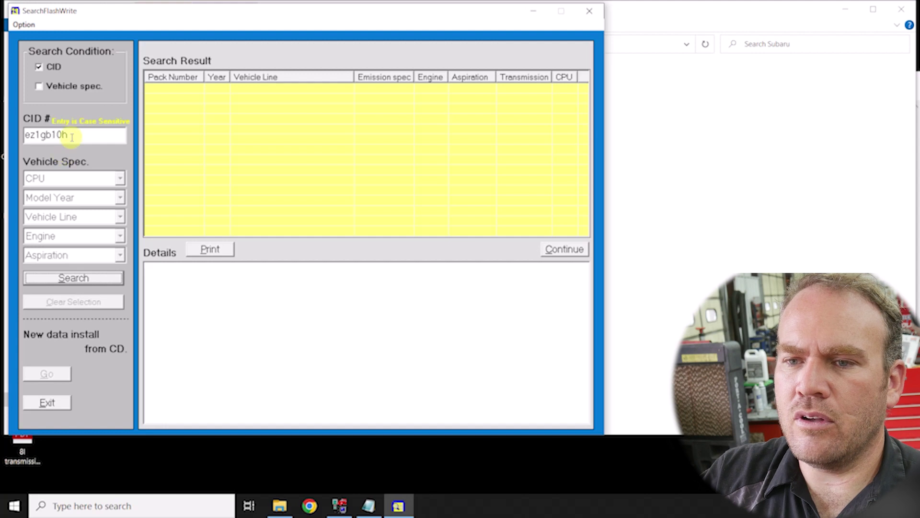
left_click(28, 137)
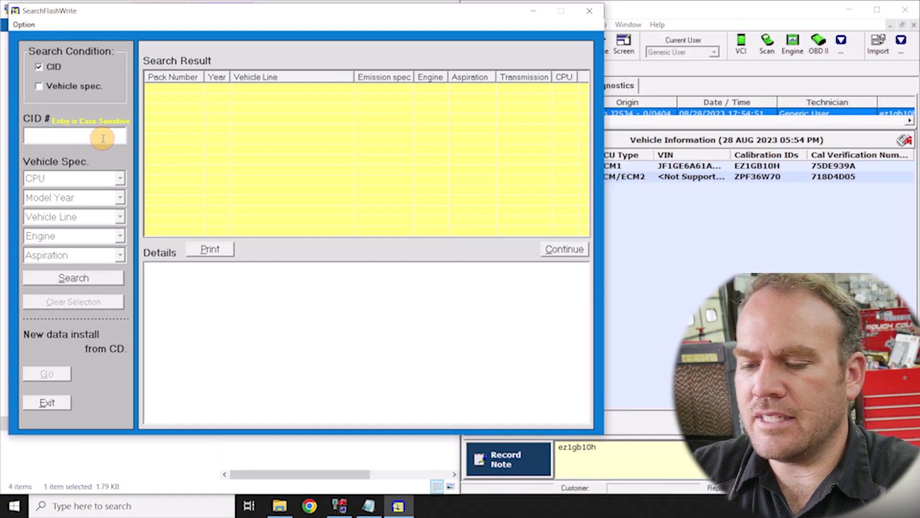
type("EZ")
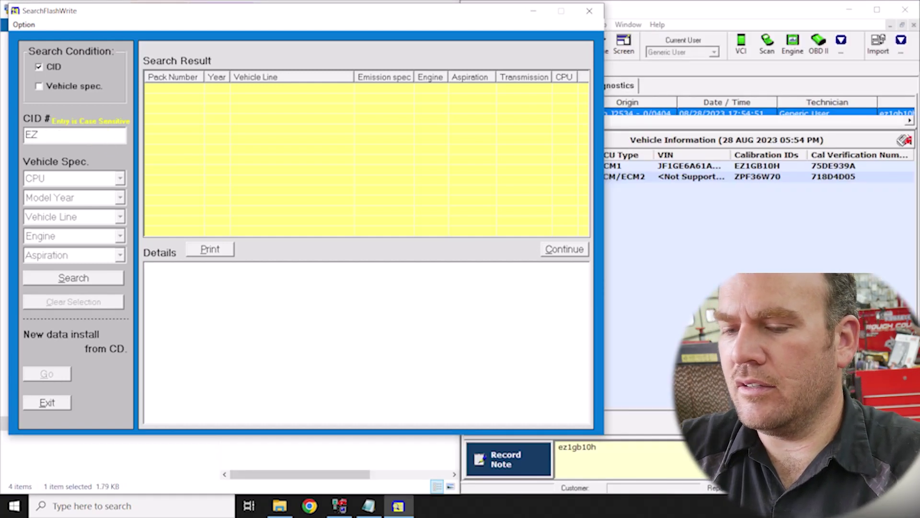
type("1G")
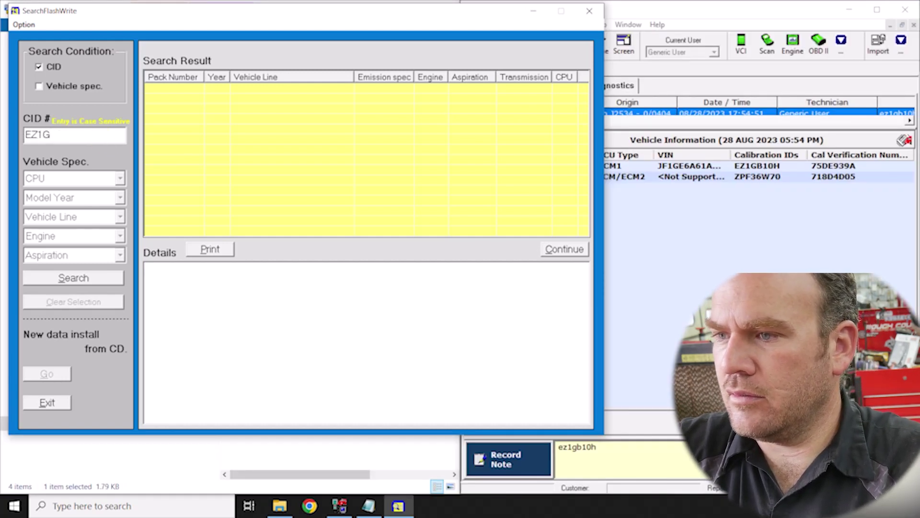
type("B")
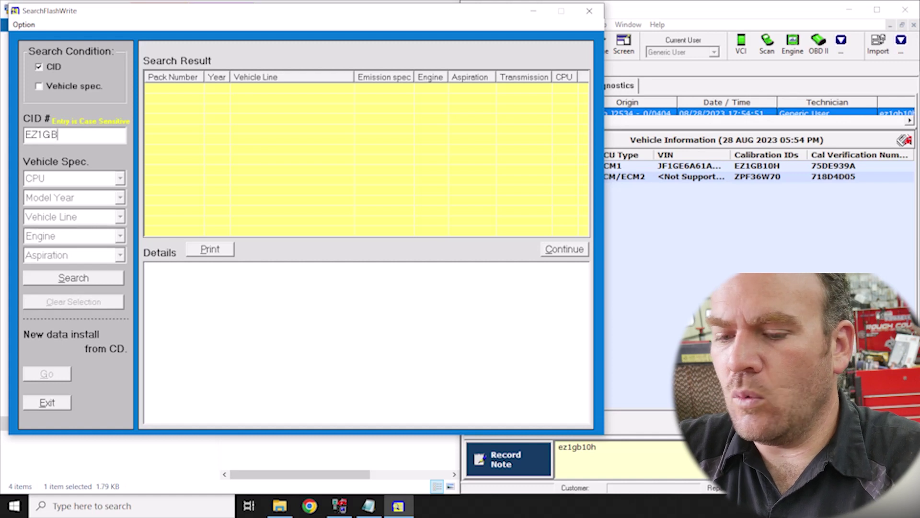
type("10H")
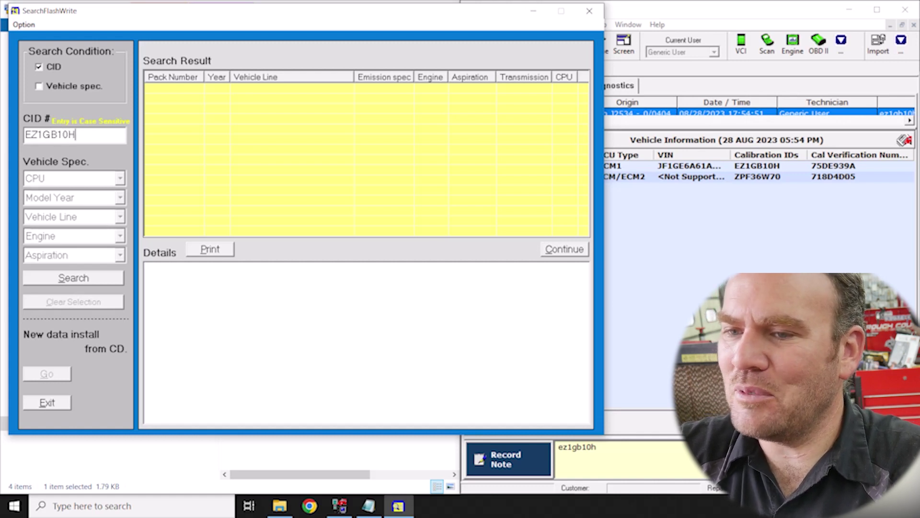
left_click(64, 278)
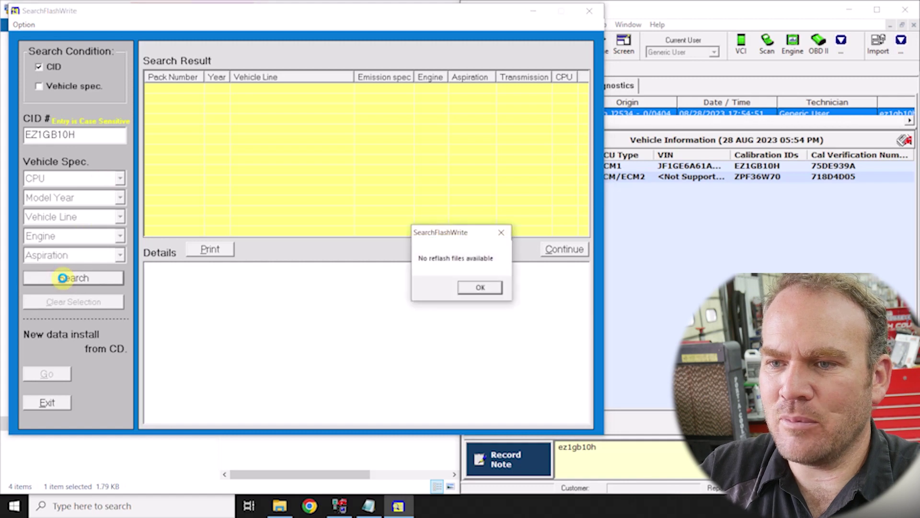
left_click(486, 288)
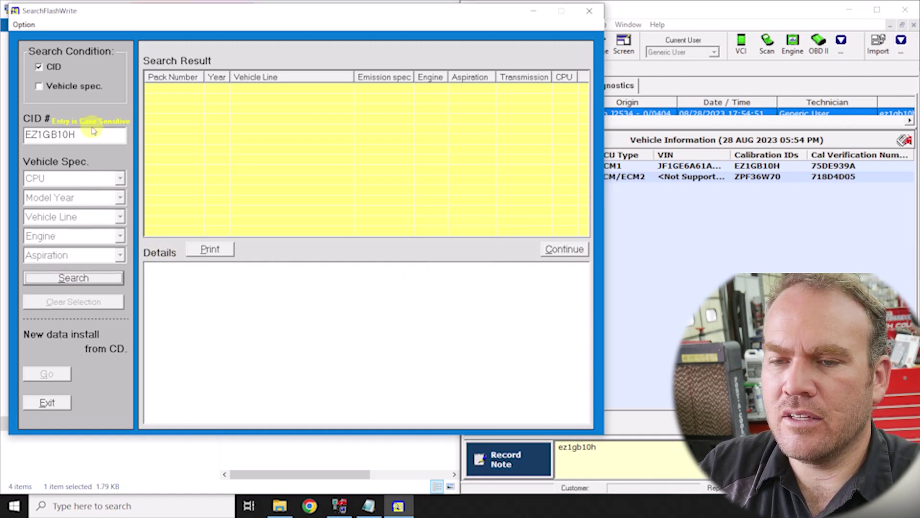
Search by vehicle spec for ECM reflash packs: 2010 Impreza, 2.5L, non-Turbo.
left_click(46, 90)
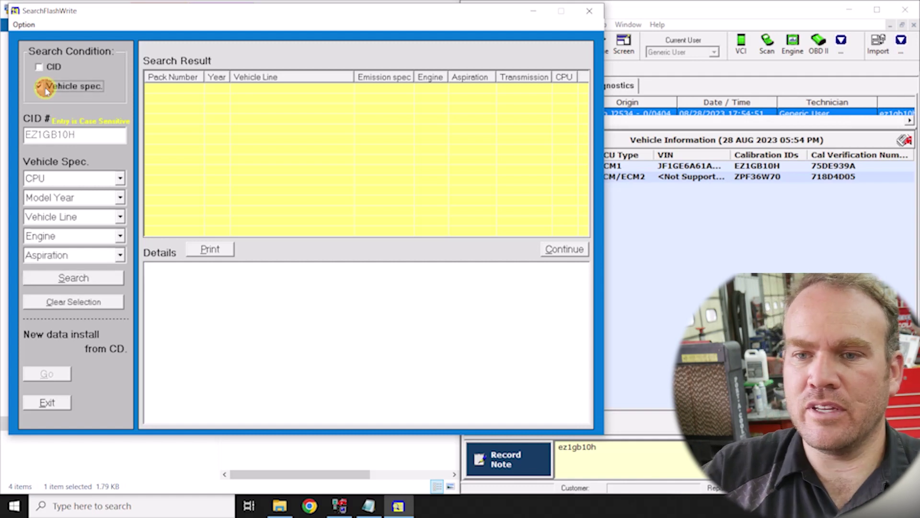
left_click(61, 179)
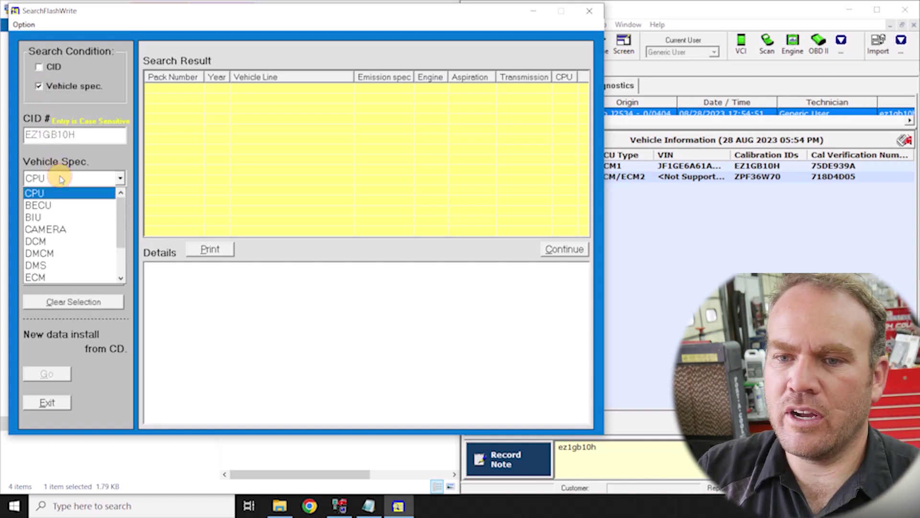
left_click(53, 272)
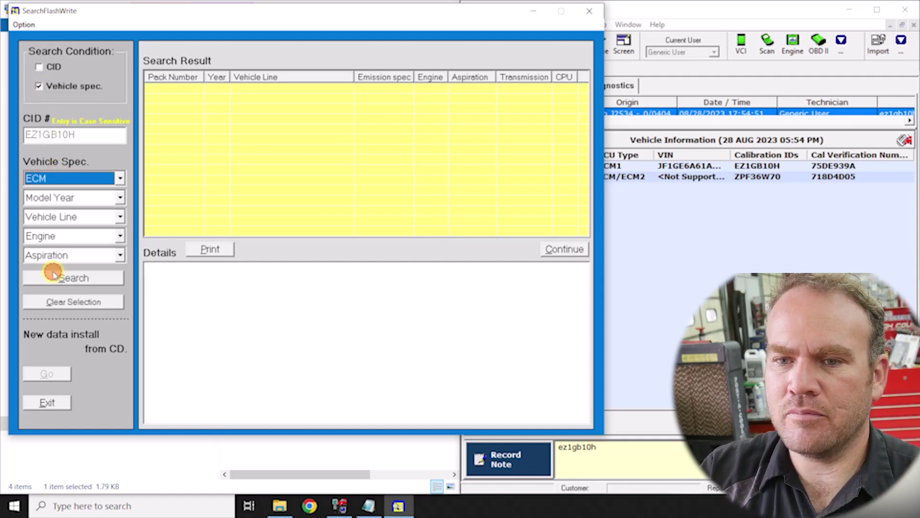
left_click(59, 197)
scroll(55, 268, "down", 3)
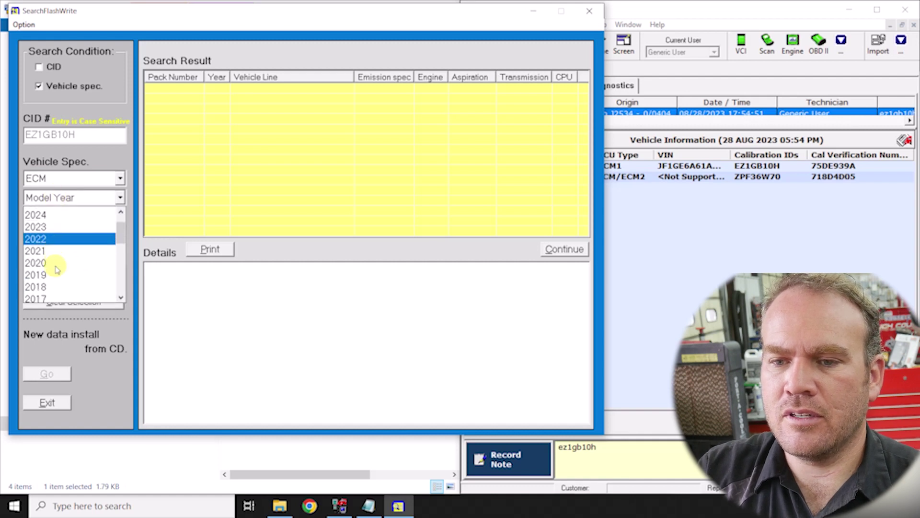
left_click(51, 296)
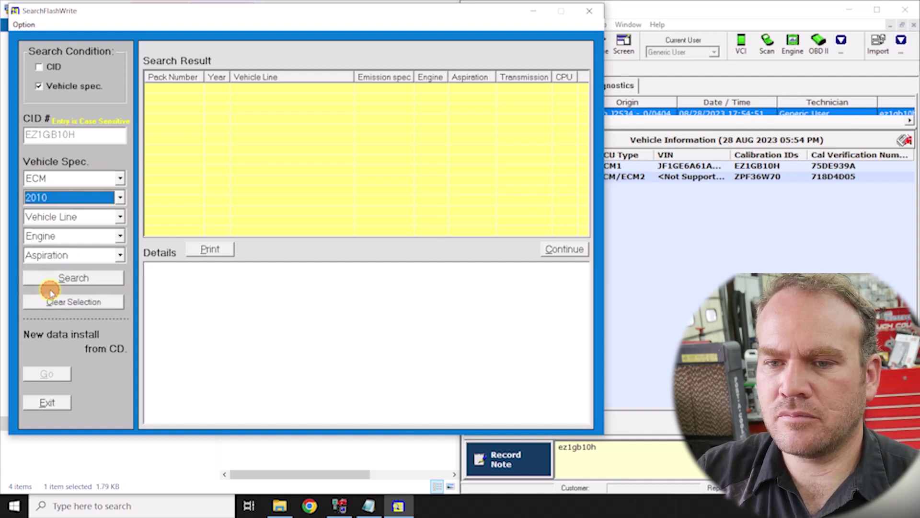
left_click(72, 217)
left_click(69, 279)
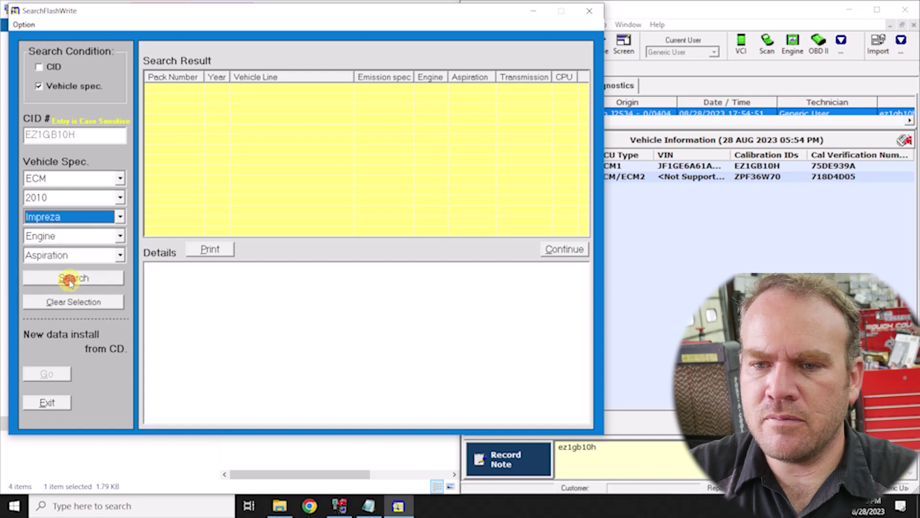
left_click(59, 236)
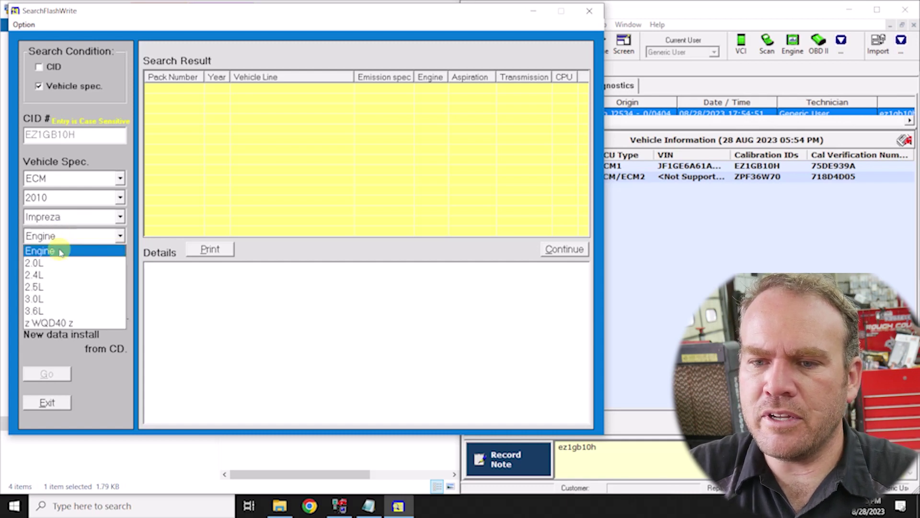
left_click(60, 286)
left_click(52, 259)
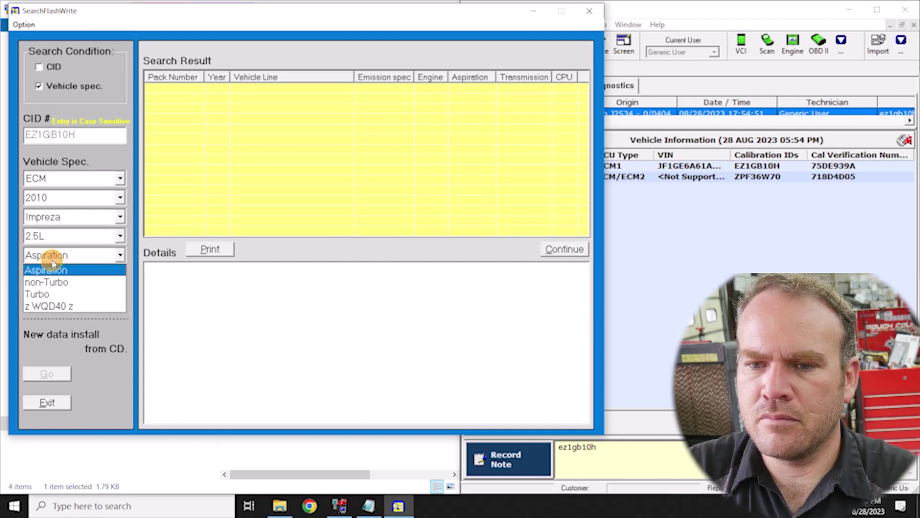
left_click(57, 283)
left_click(56, 284)
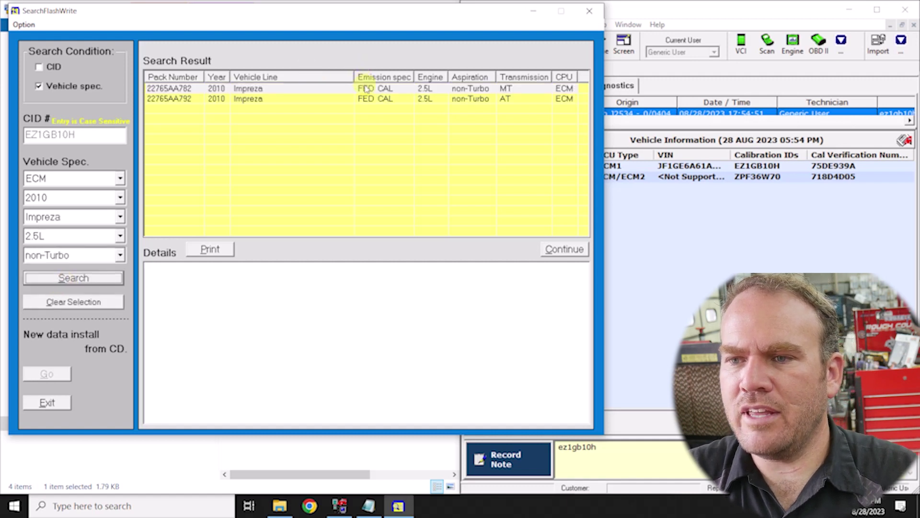
Compare the MT 22765AA782 and AT 22765AA792 pack details, ending on the AT pack.
left_click(373, 90)
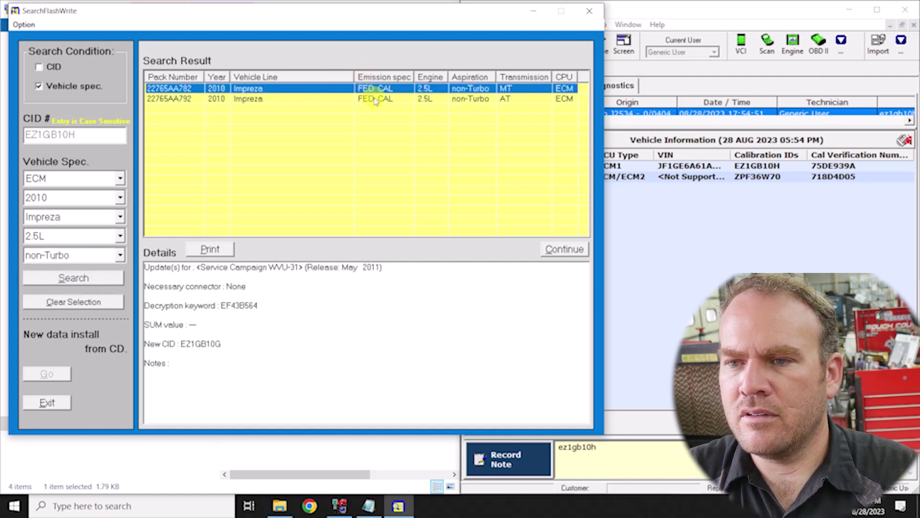
left_click(380, 98)
left_click(387, 89)
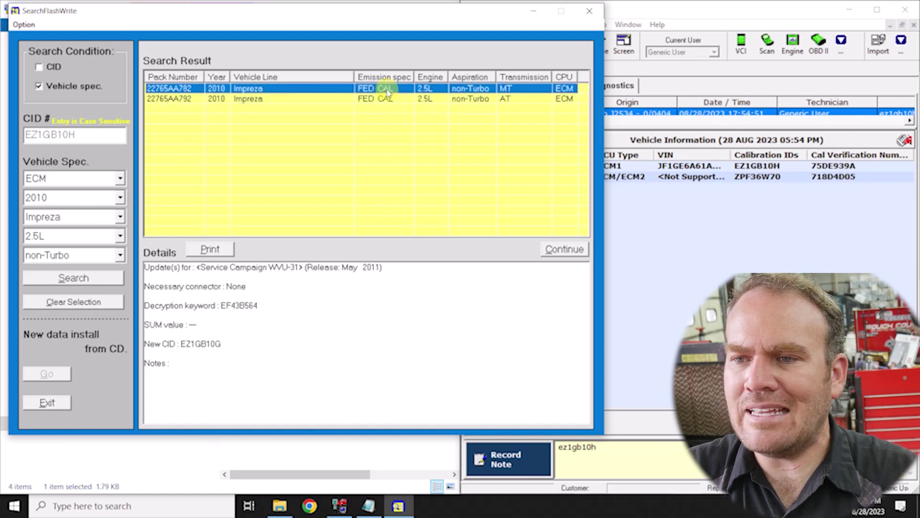
left_click(467, 101)
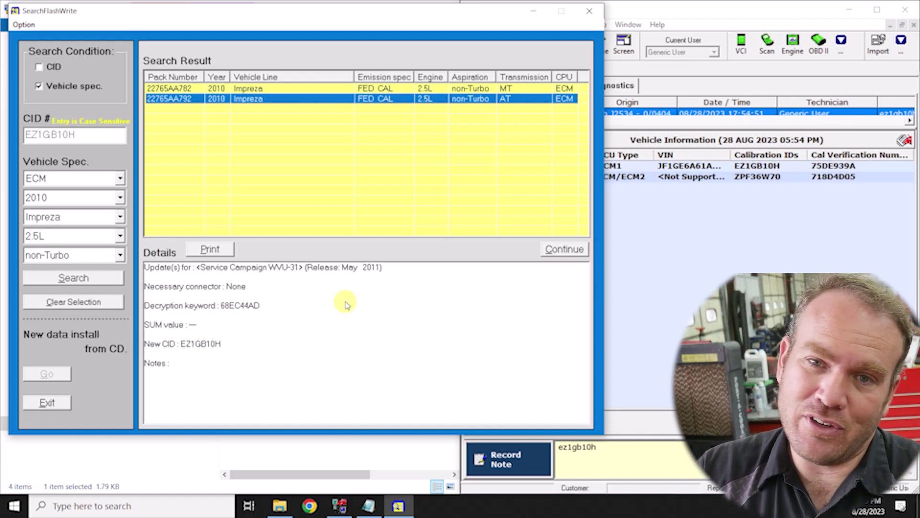
left_click(340, 505)
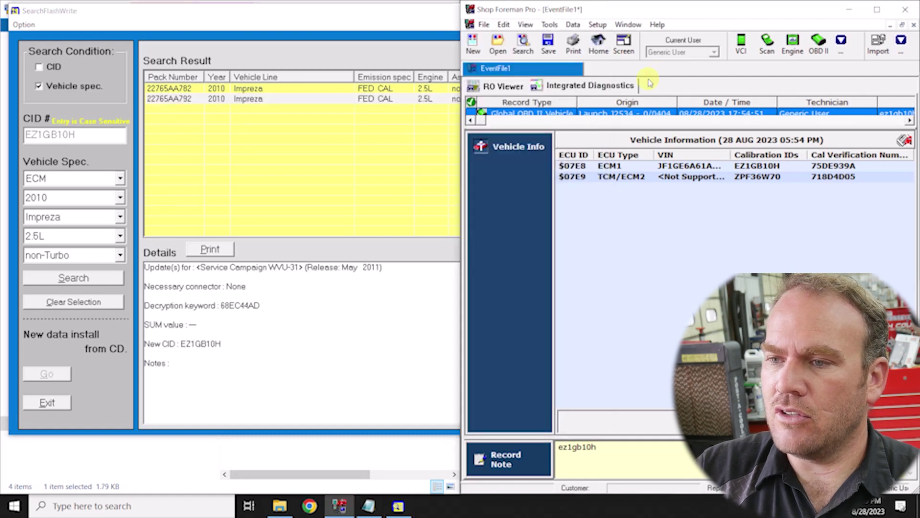
Close Shop Foreman Pro without saving and continue with the AT pack to the CAUTIONS screen.
left_click(905, 10)
left_click(693, 271)
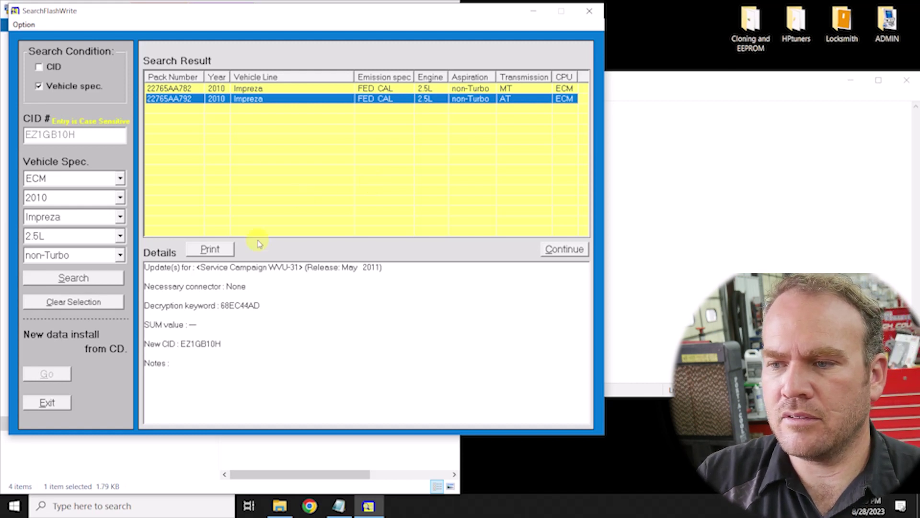
left_click(566, 250)
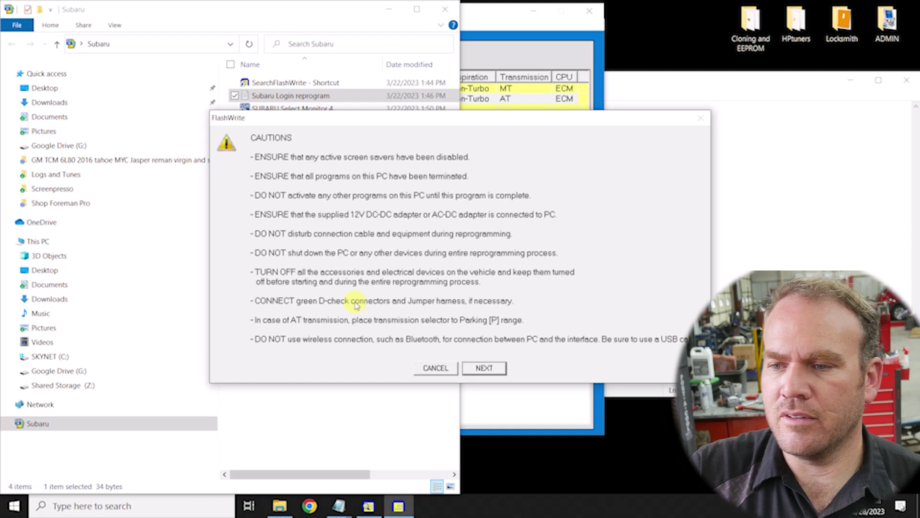
left_click(311, 508)
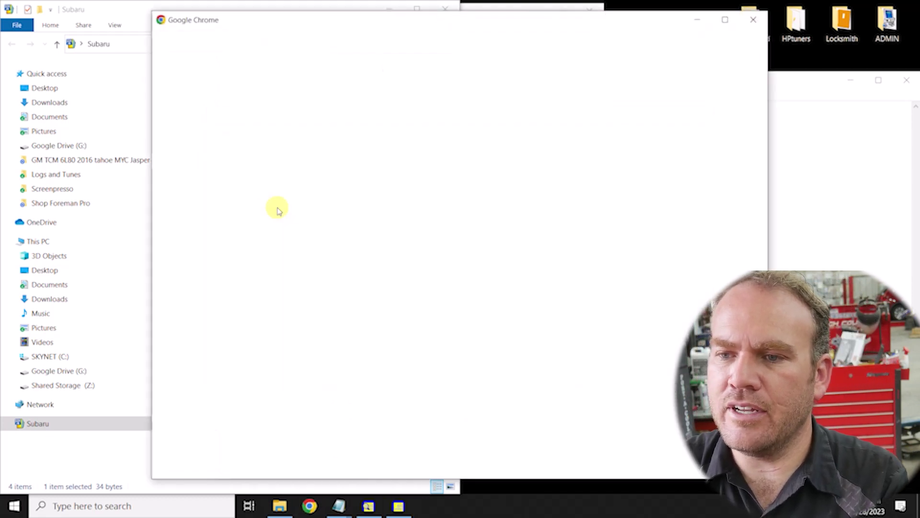
Open a maximized Chrome window under the TPM profile and load ProDemand.
left_click(724, 20)
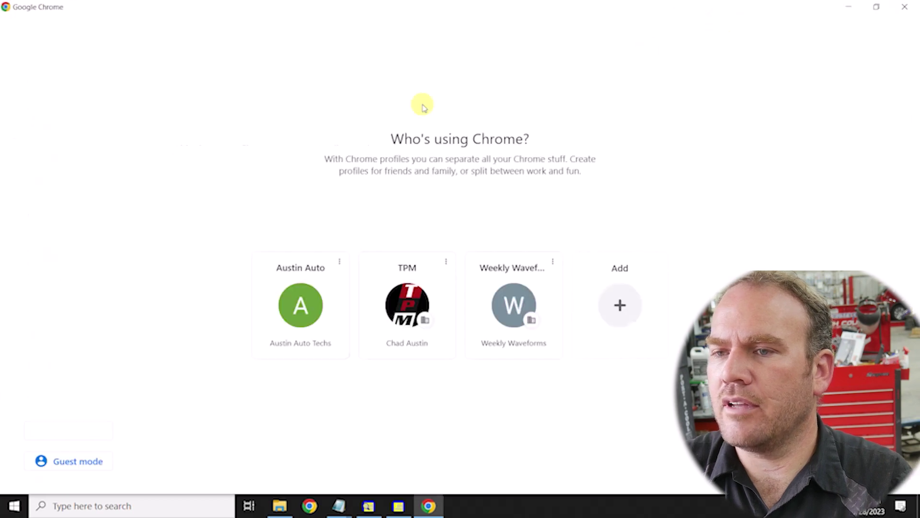
left_click(375, 329)
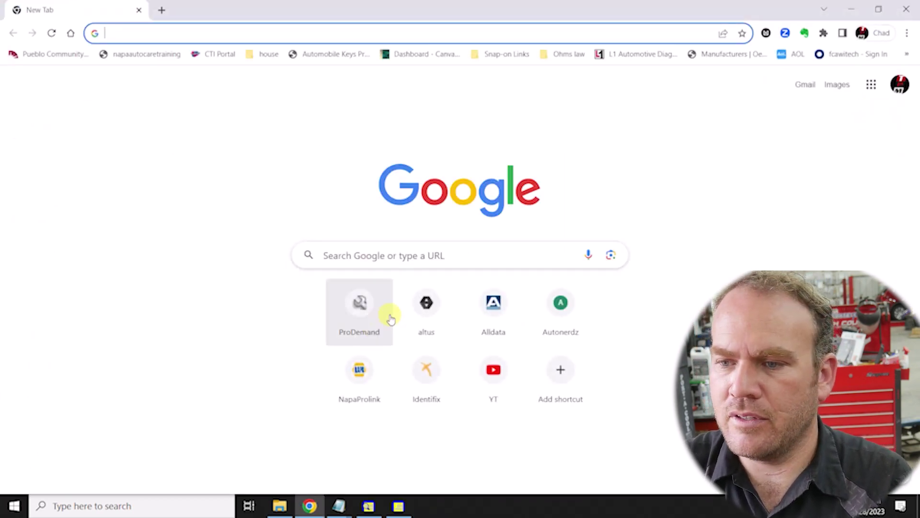
left_click(368, 318)
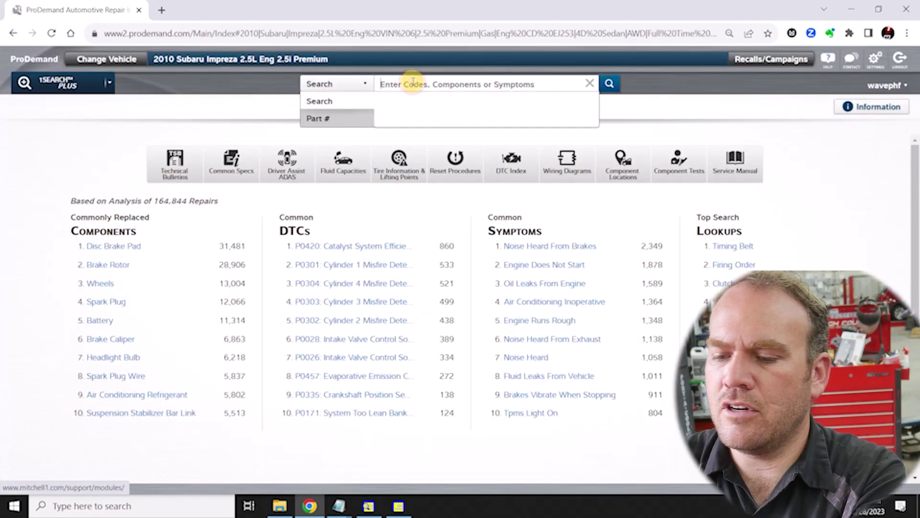
Search ProDemand for 'D CHECK' and open the D-CHECK CONNECTOR LOCATIONS article.
type("D CHECK")
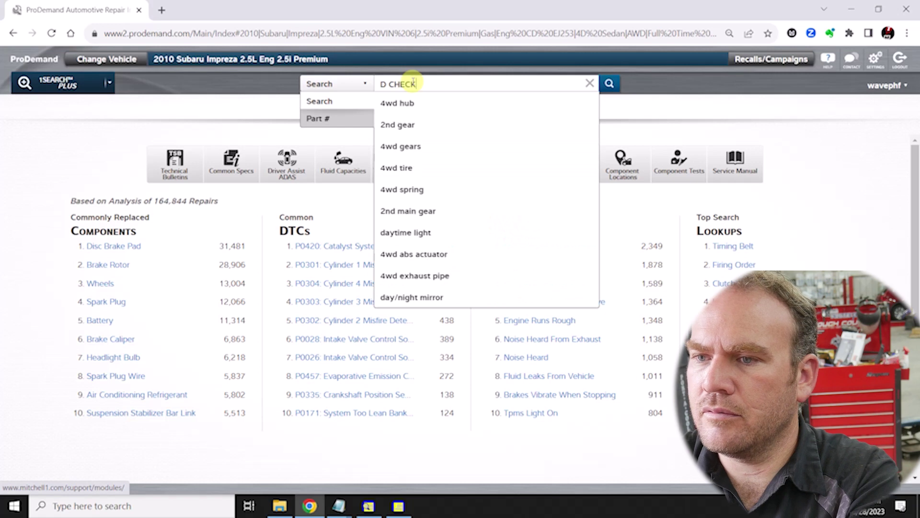
key("Return")
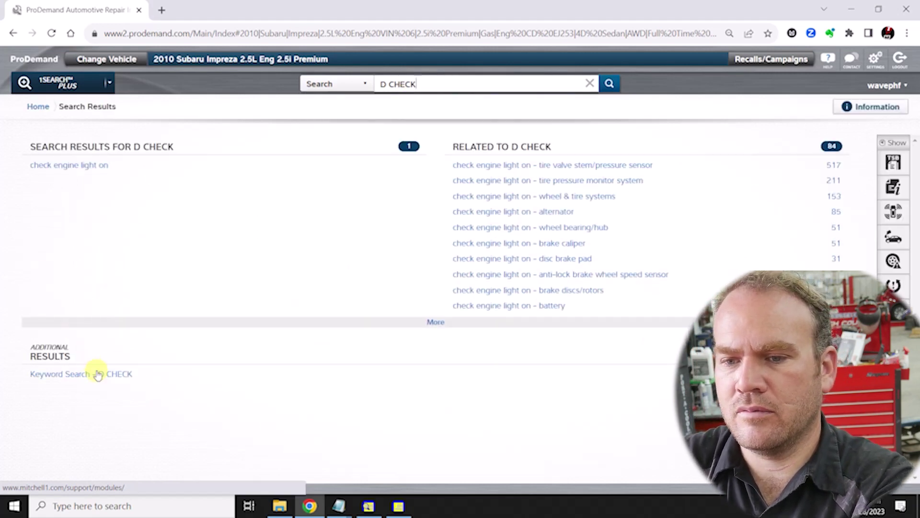
left_click(96, 374)
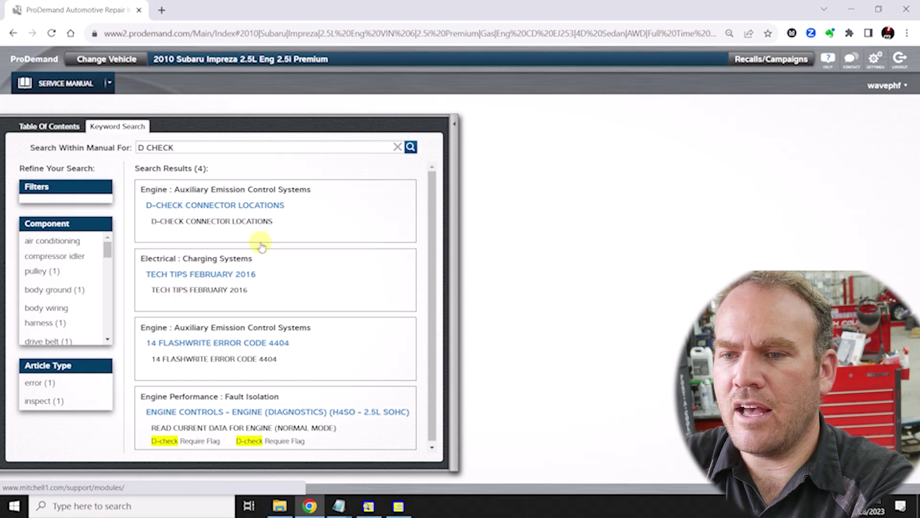
left_click(215, 208)
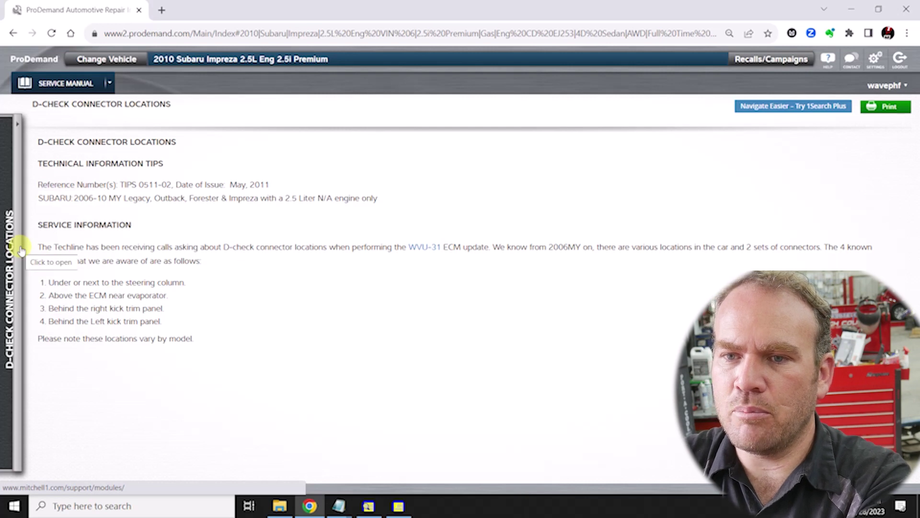
left_click(68, 85)
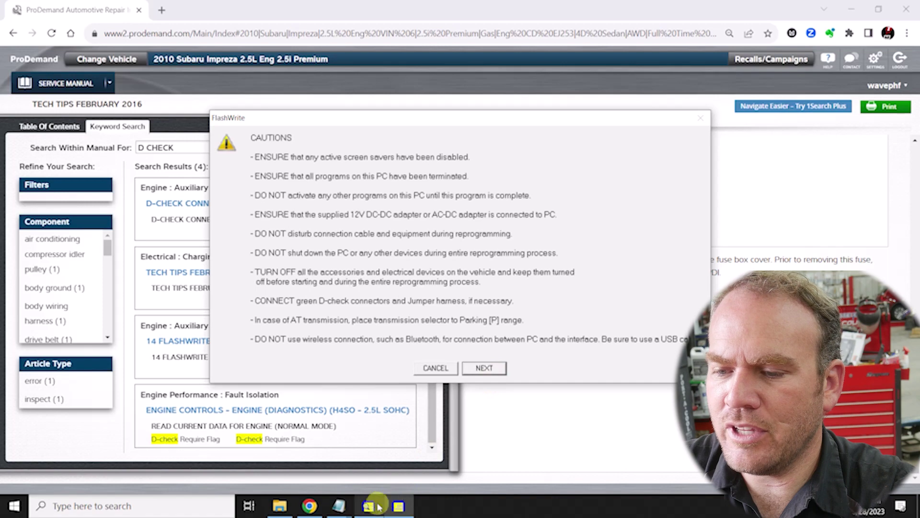
left_click(378, 506)
Bring the reprogramming CAUTIONS dialog back on top of SearchFlashWrite and acknowledge it.
left_click(397, 508)
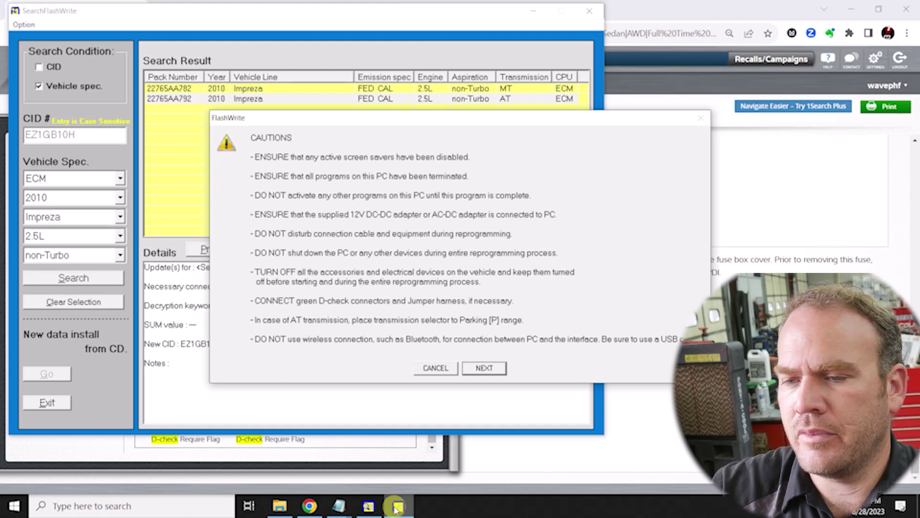
left_click(491, 371)
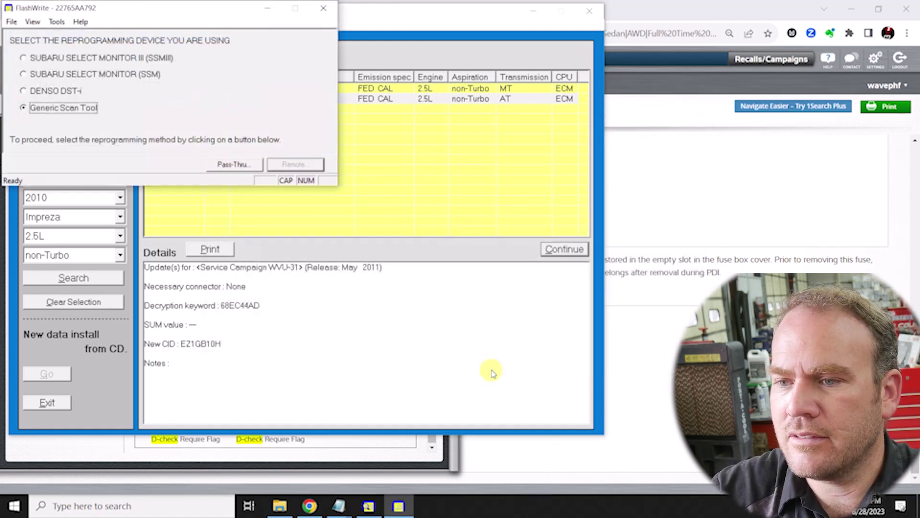
Choose pass-thru with the Launch J2534 device, confirm ignition ON and device prepared, and initialize it.
left_click(232, 165)
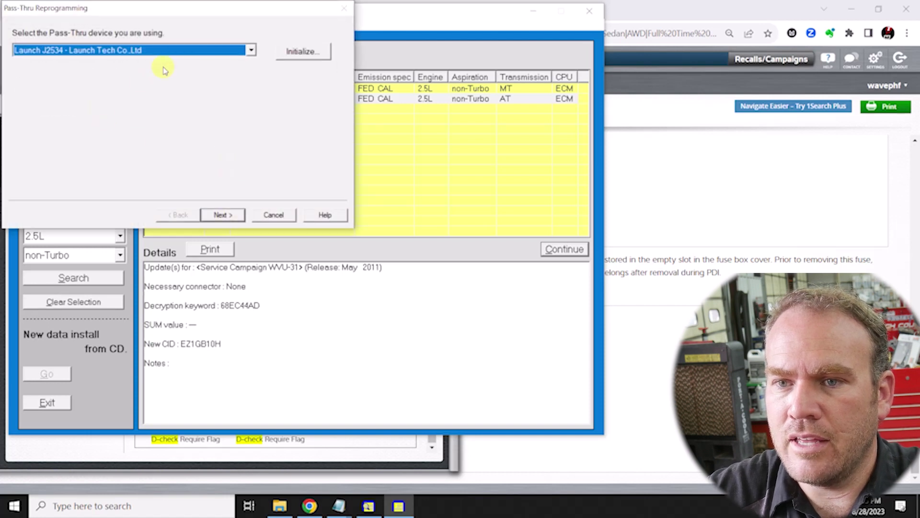
left_click(211, 214)
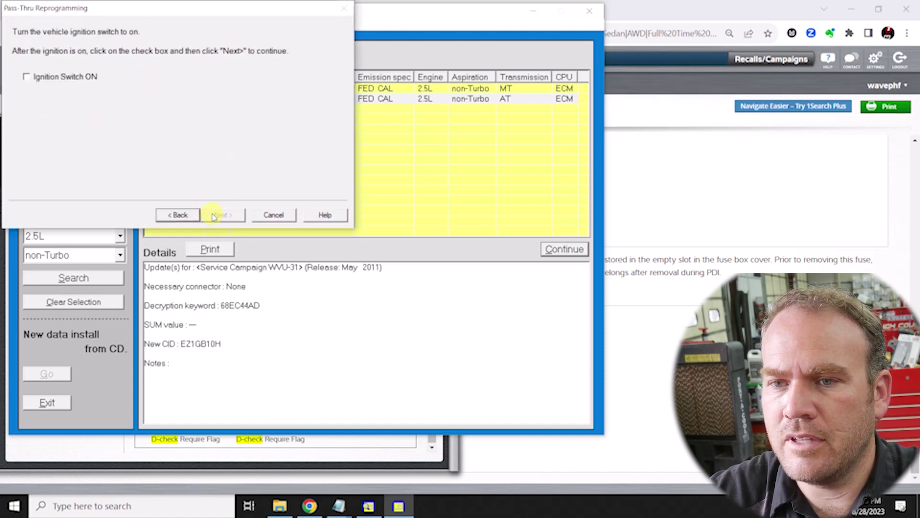
left_click(67, 78)
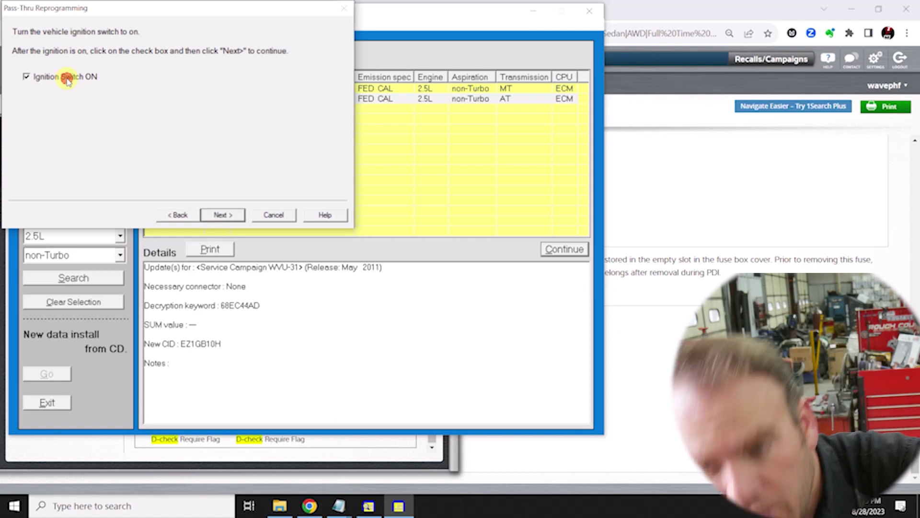
left_click(219, 209)
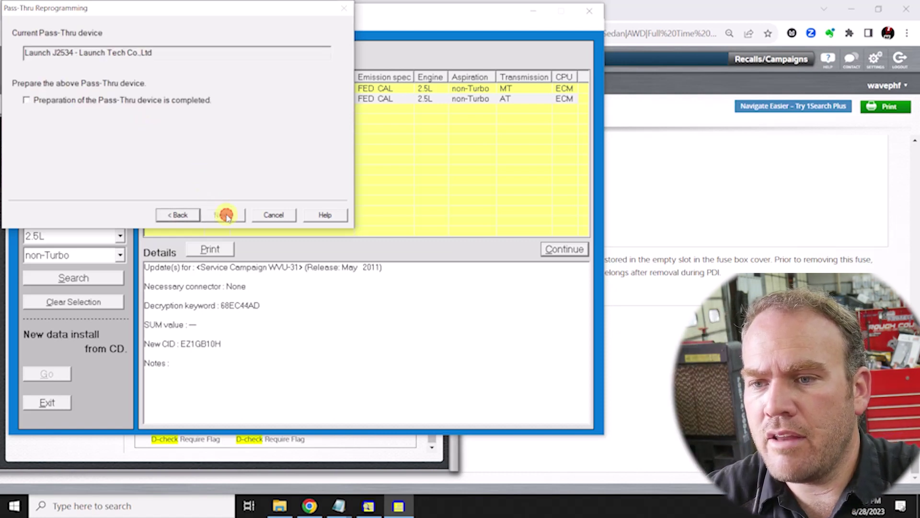
left_click(121, 99)
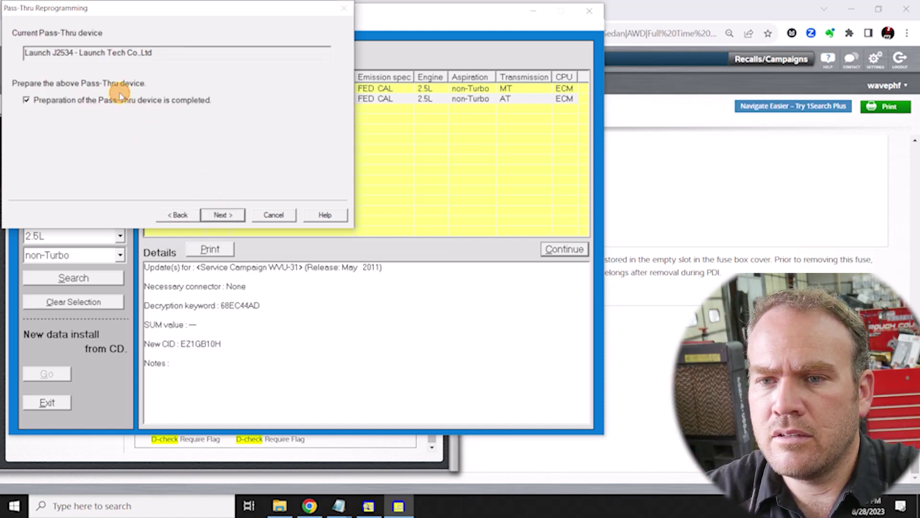
left_click(216, 216)
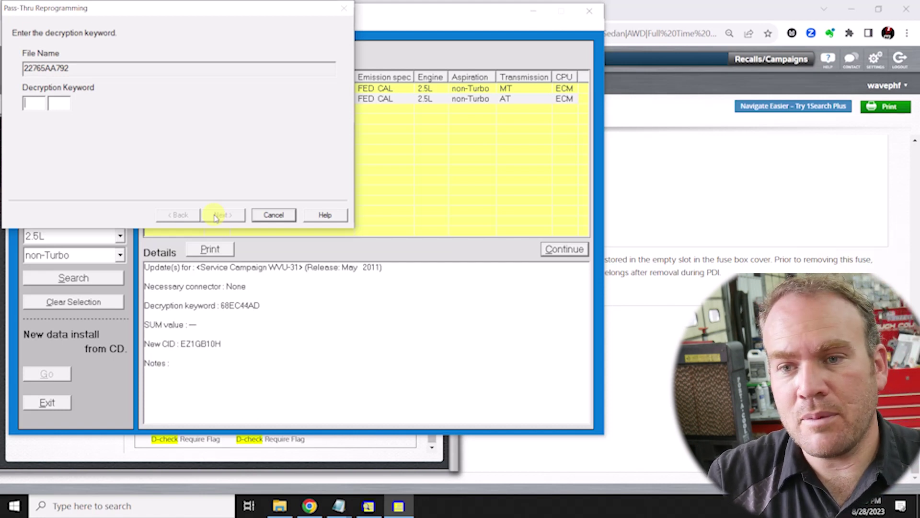
left_click(37, 103)
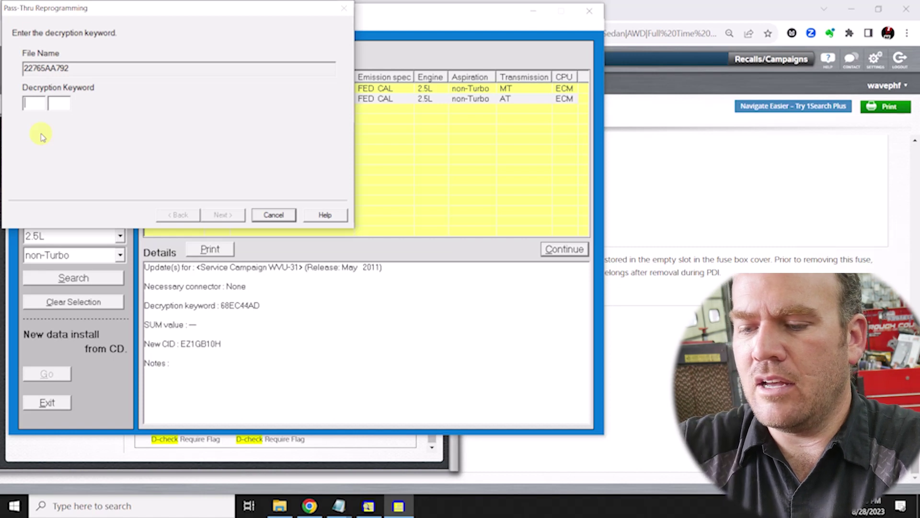
Submit the decryption keyword for 22765AA792, then dismiss the latest-logic-installed notice and rewrite error.
type("68")
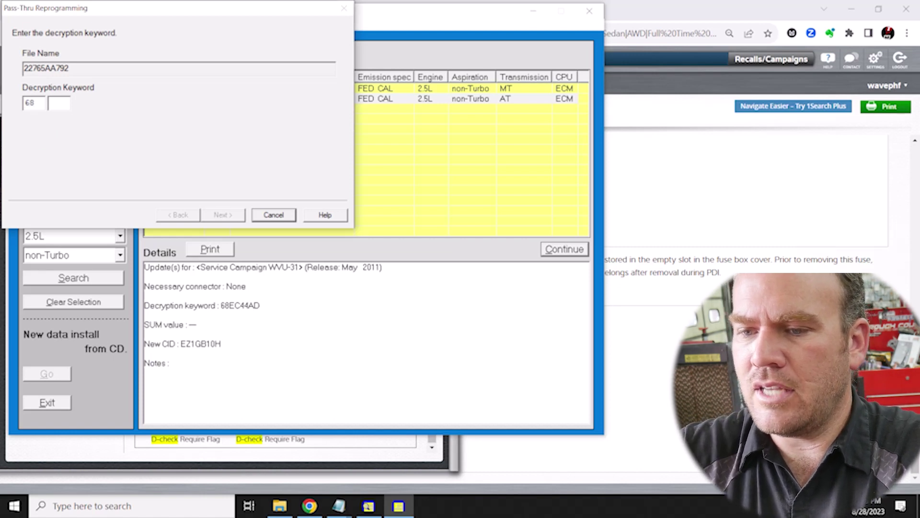
type("EC")
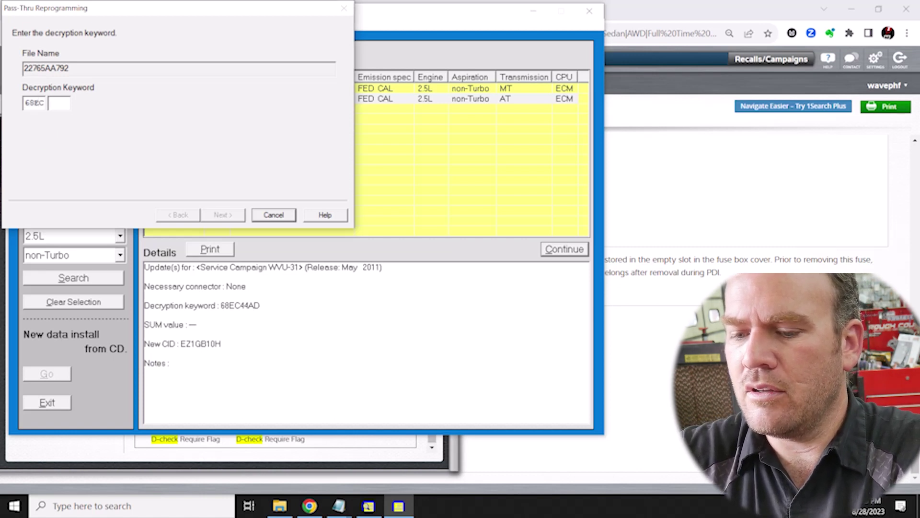
type("44A")
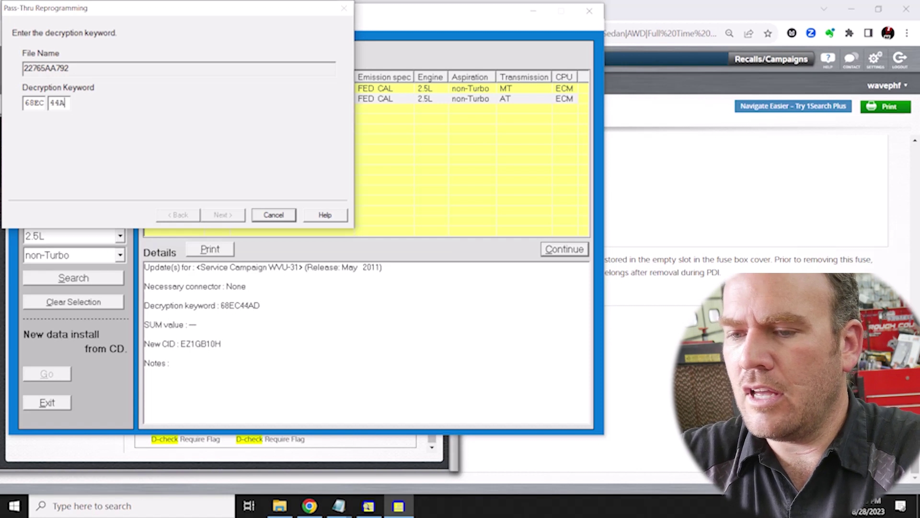
type("D")
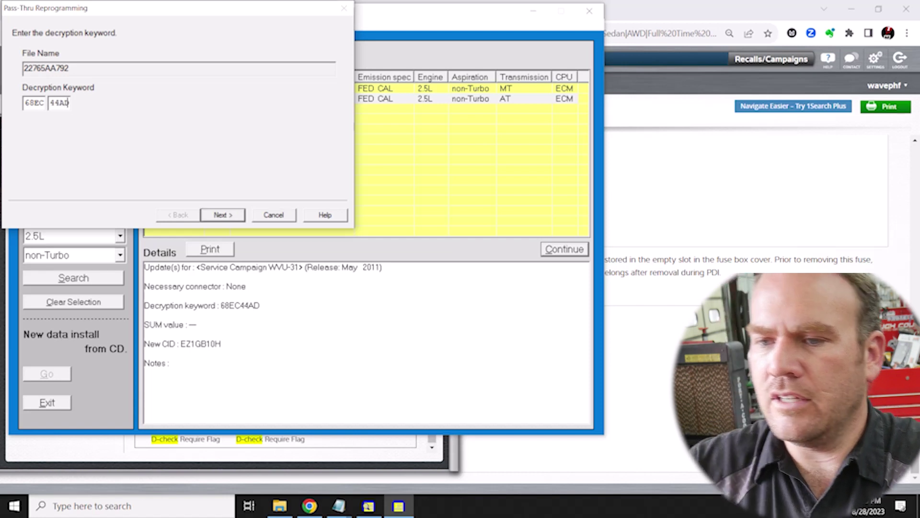
left_click(216, 217)
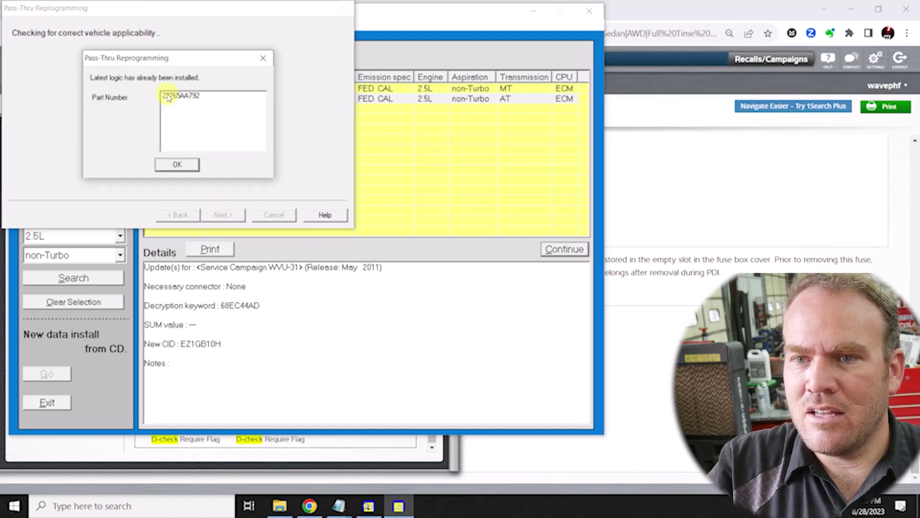
left_click(178, 96)
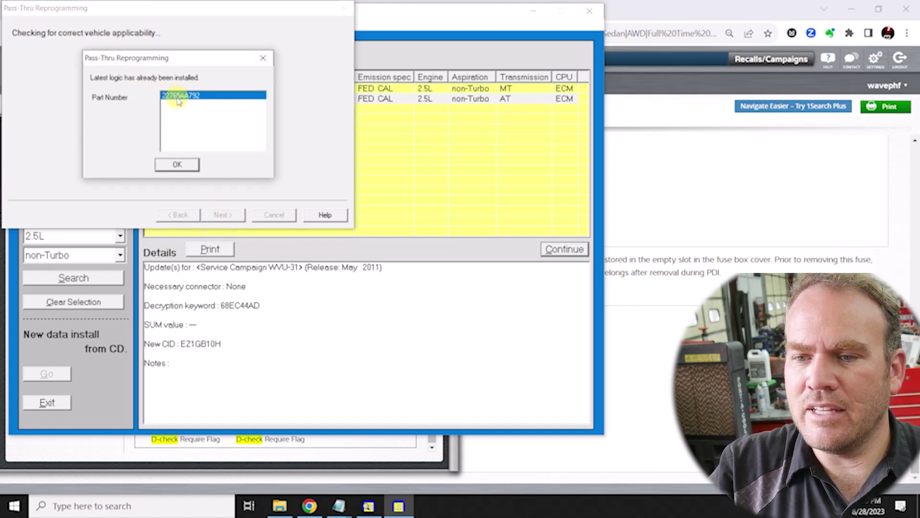
left_click(176, 164)
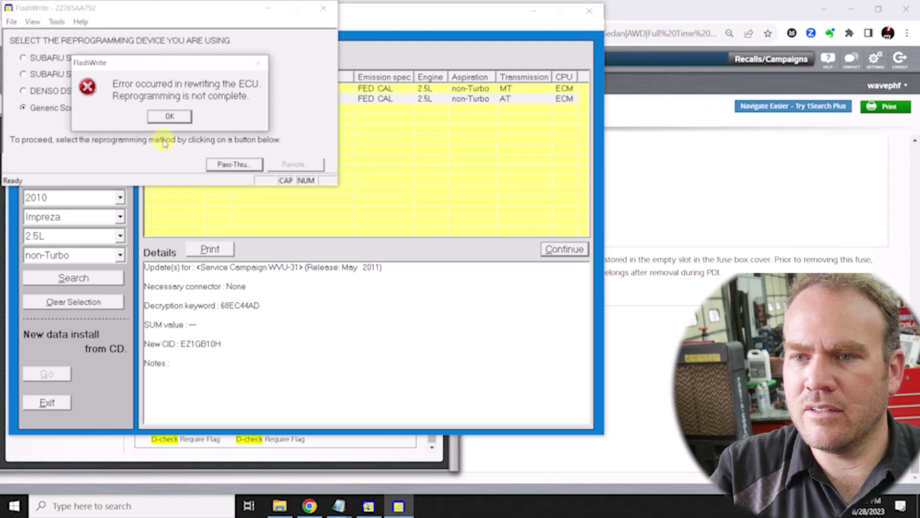
left_click(158, 123)
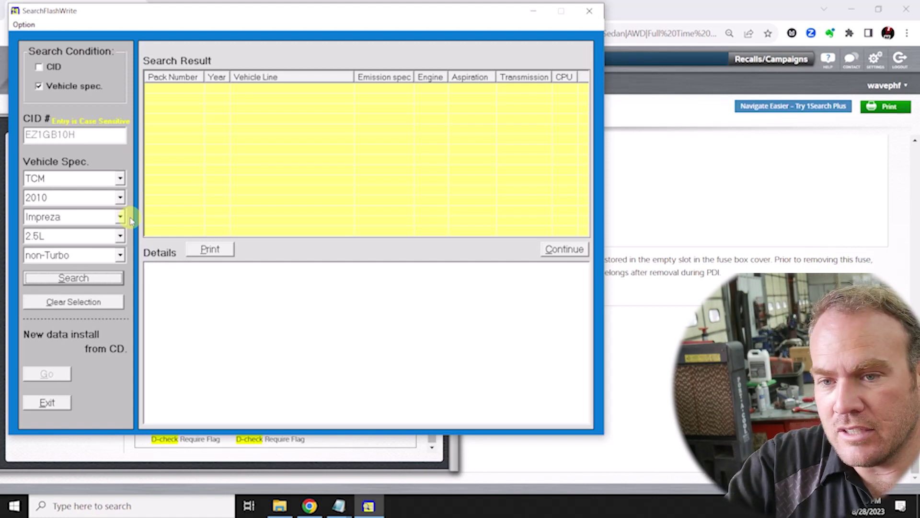
Switch the module type to CPU and back to ECM, then close the FlashWrite search window.
left_click(120, 178)
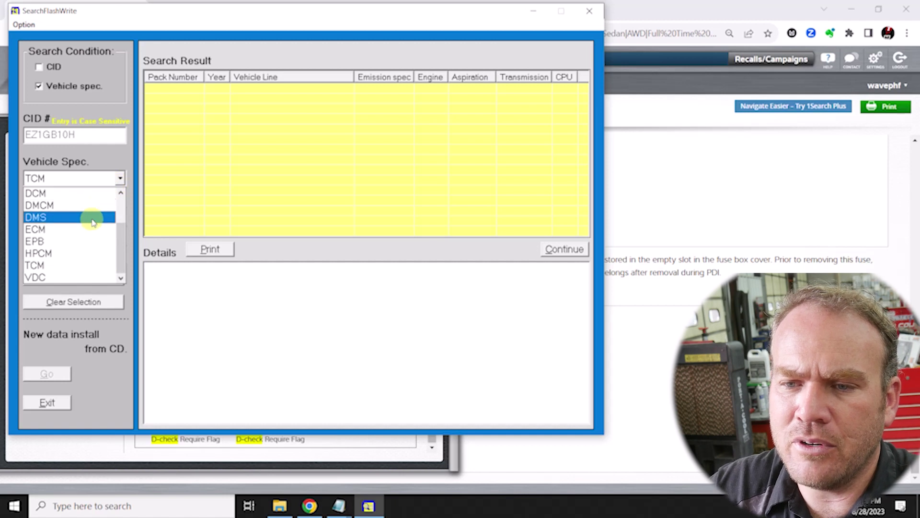
scroll(92, 219, "up", 2)
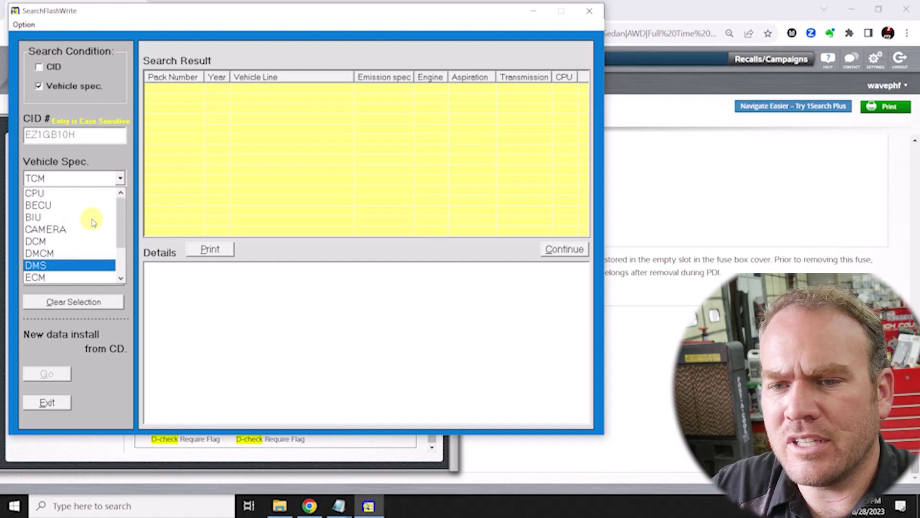
left_click(58, 191)
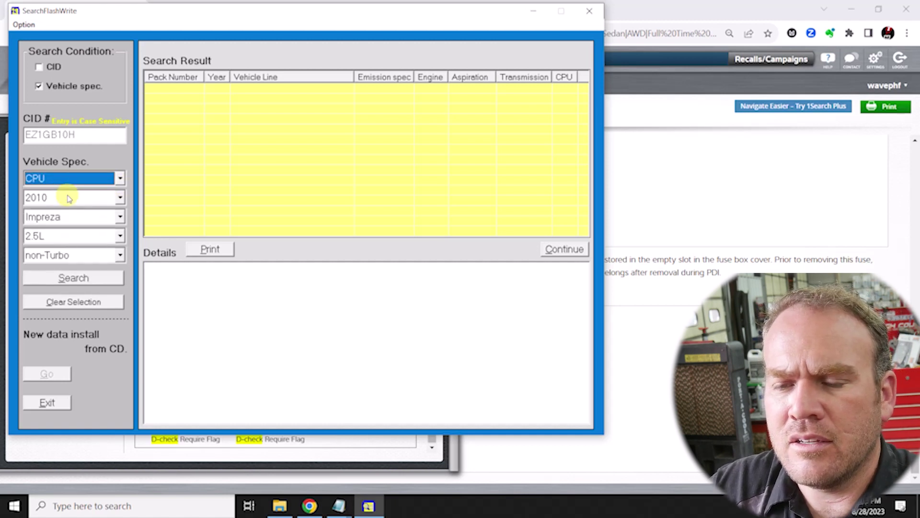
left_click(120, 178)
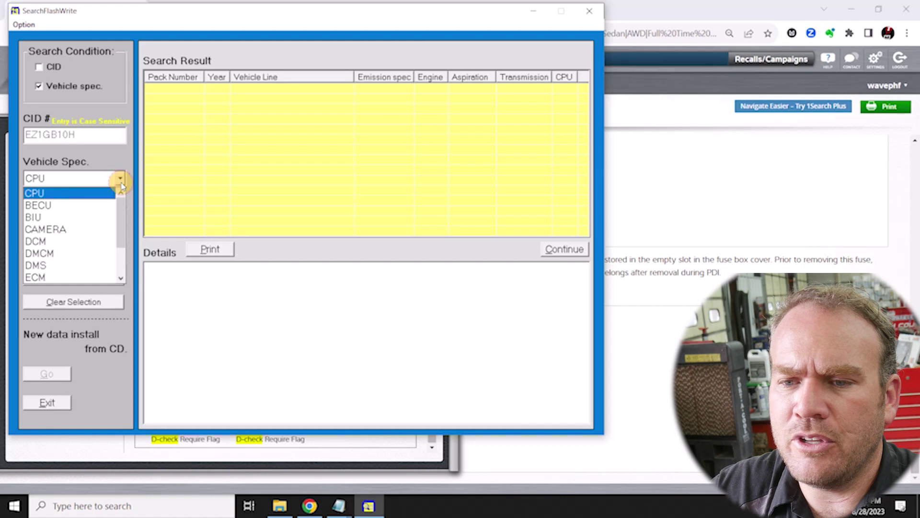
left_click(71, 277)
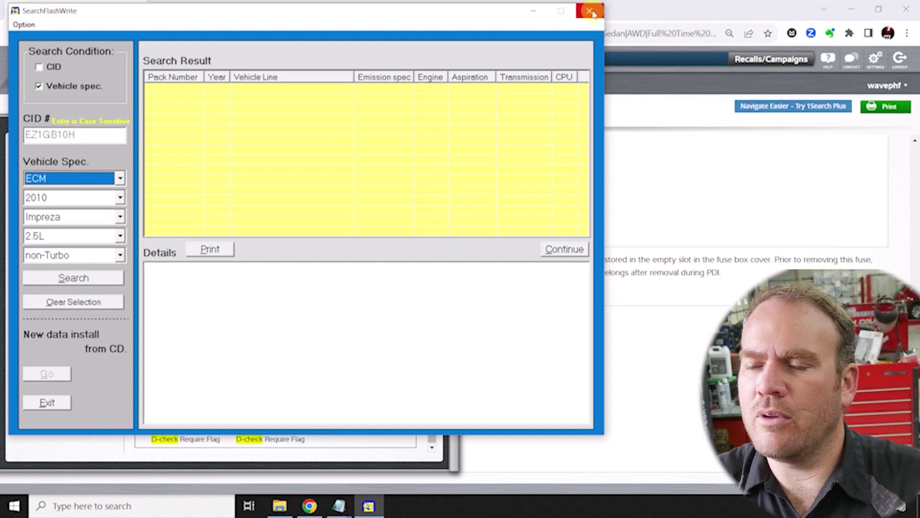
left_click(593, 13)
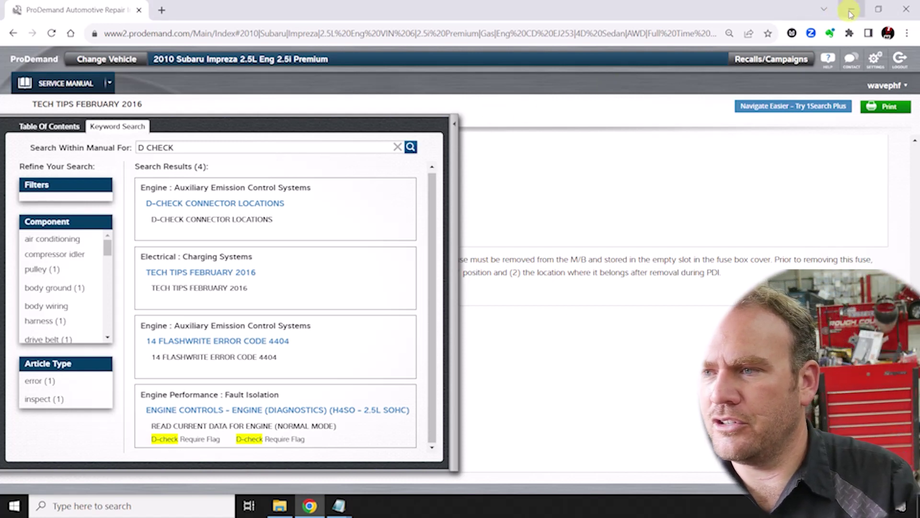
Close the ProDemand browser window showing the D CHECK search results.
left_click(906, 10)
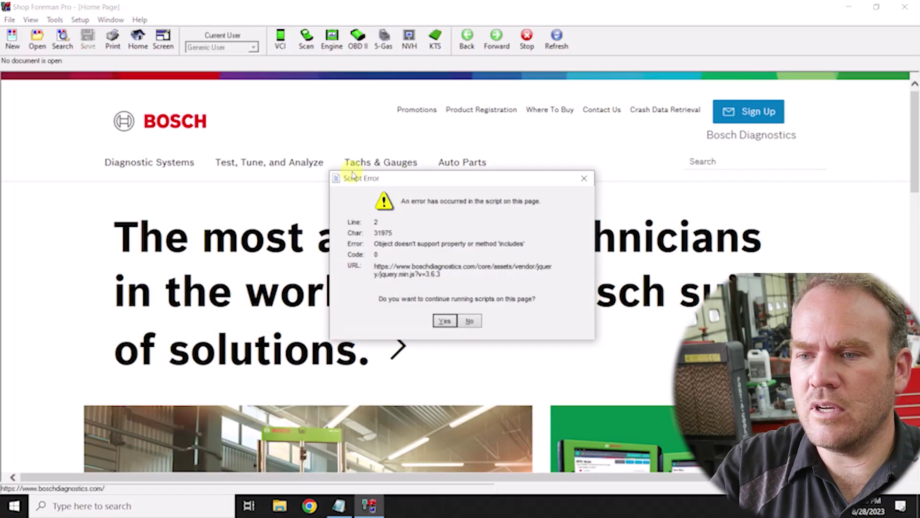
Dismiss the Script Error, run a new Global OBD II scan, and open Vehicle Health.
left_click(469, 321)
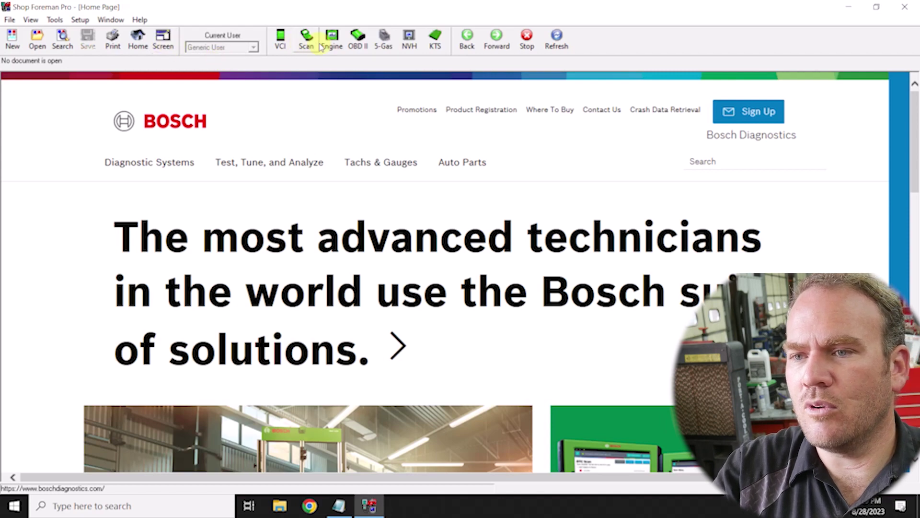
left_click(357, 41)
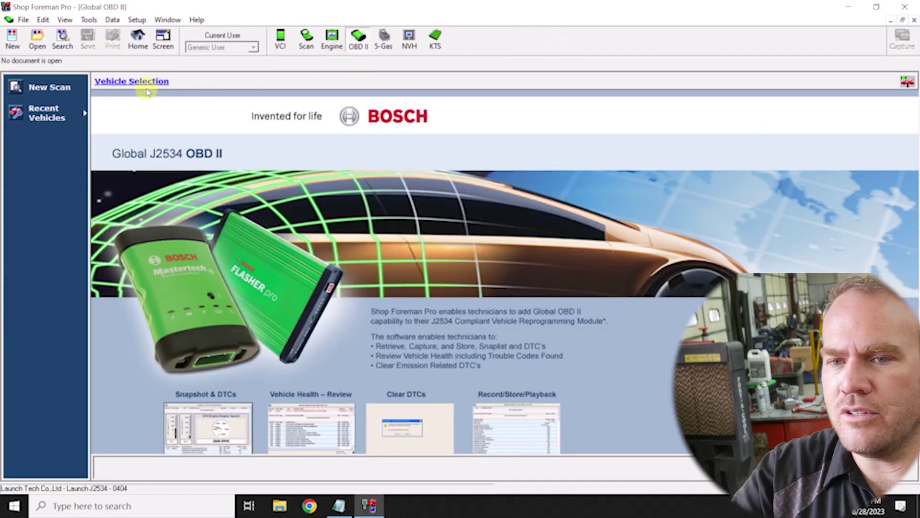
left_click(48, 87)
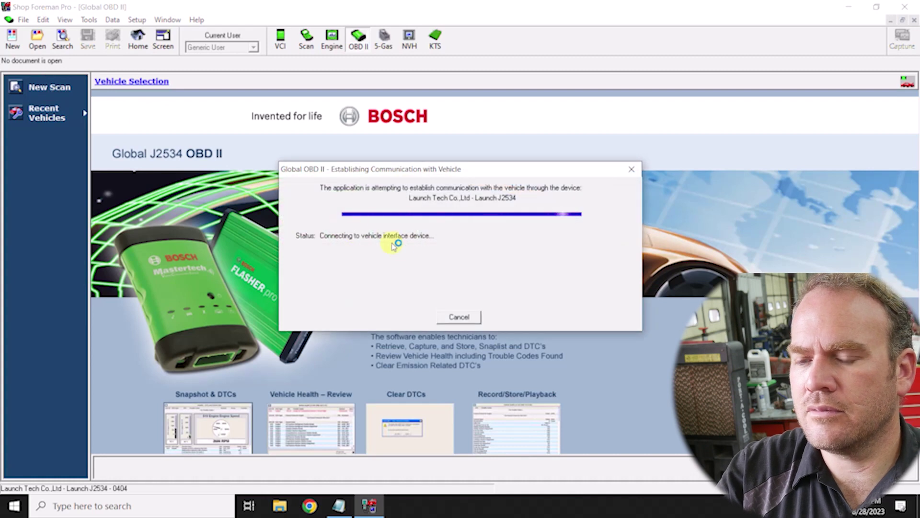
left_click(53, 142)
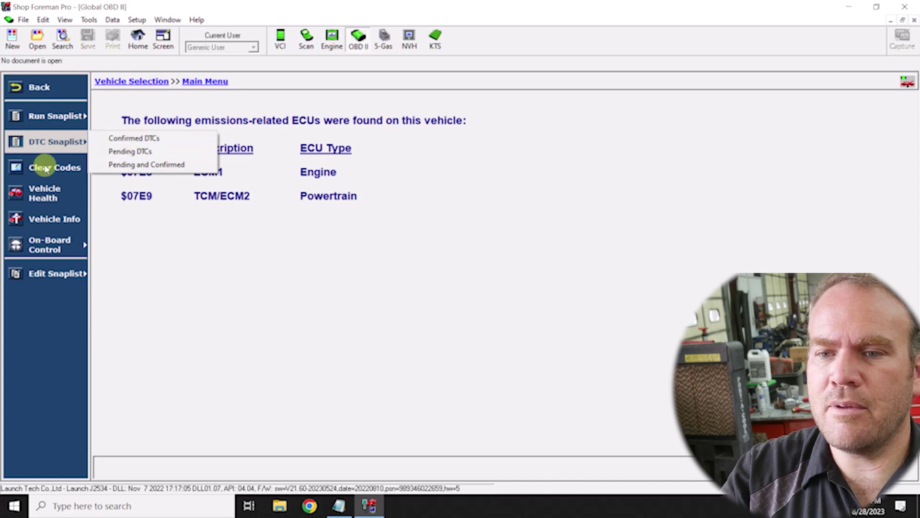
left_click(25, 197)
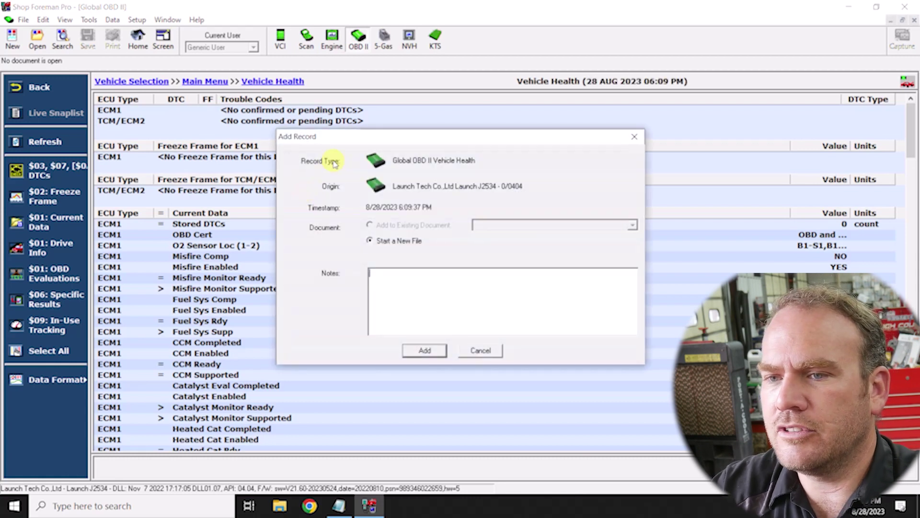
Cancel the Add Record dialog and review monitor readiness and the passed Mode $06 misfire results.
left_click(487, 349)
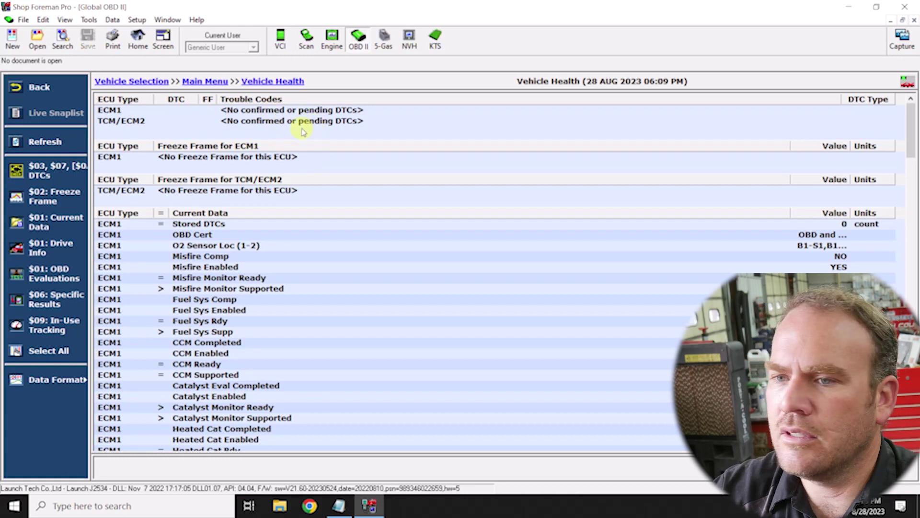
left_click(208, 267)
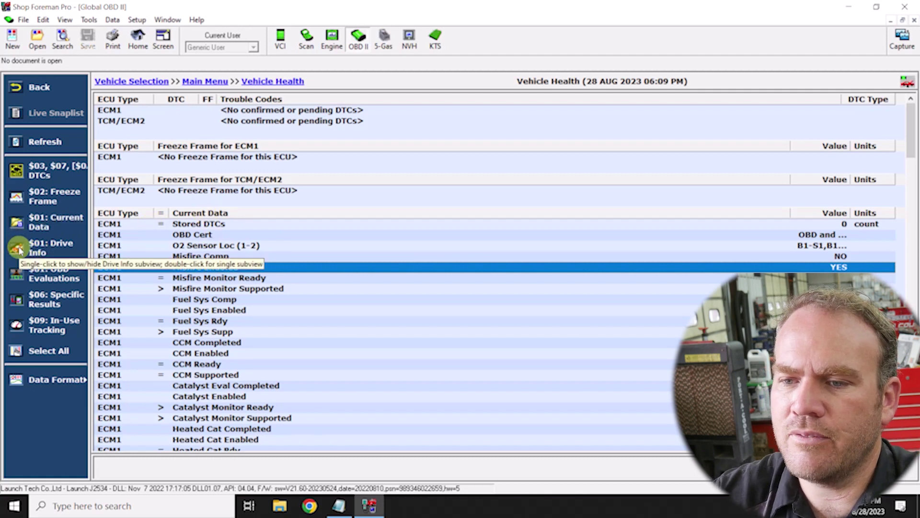
scroll(129, 255, "down", 10)
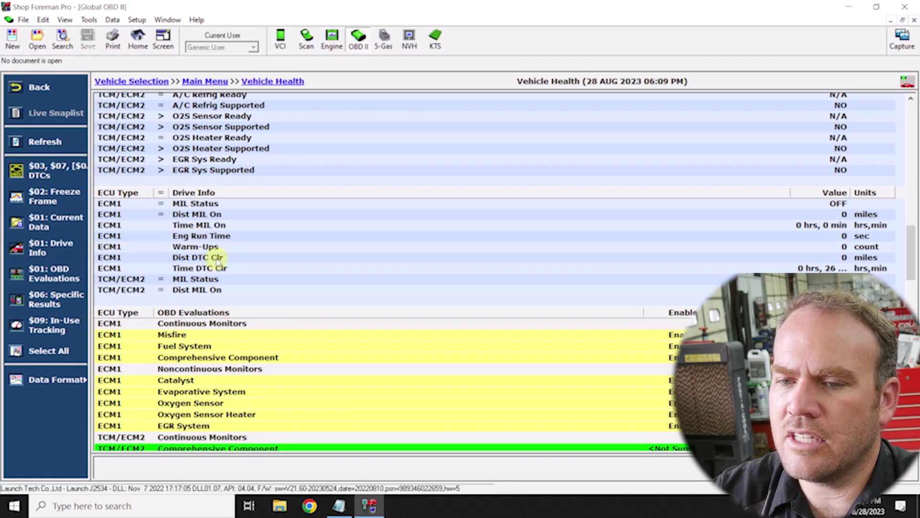
scroll(217, 262, "down", 10)
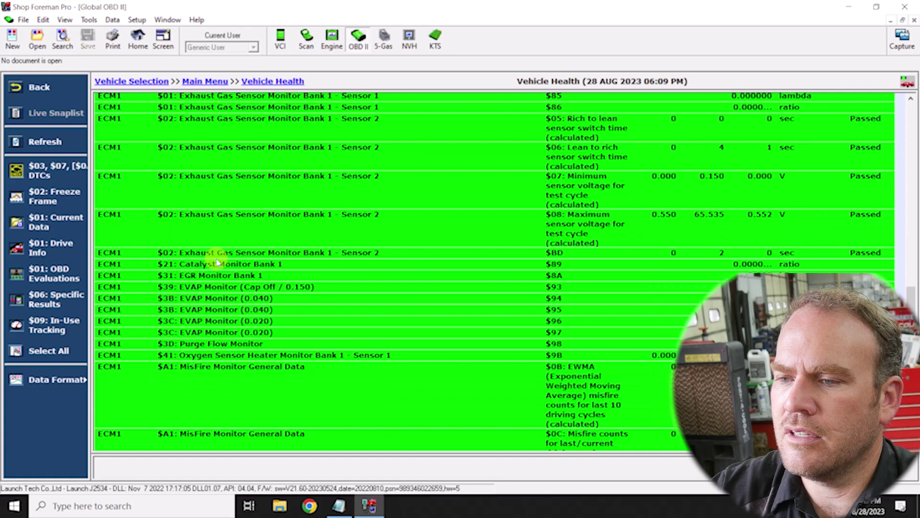
scroll(216, 262, "up", 5)
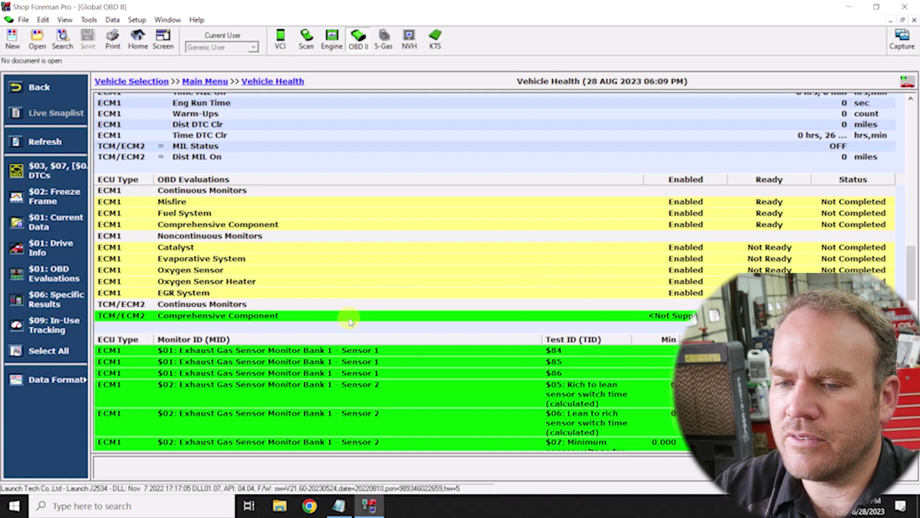
scroll(374, 330, "down", 2)
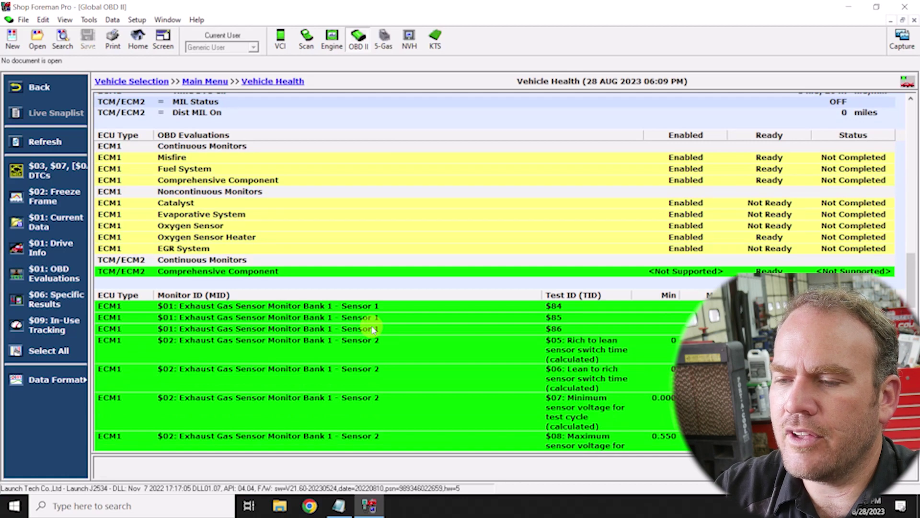
scroll(373, 330, "down", 10)
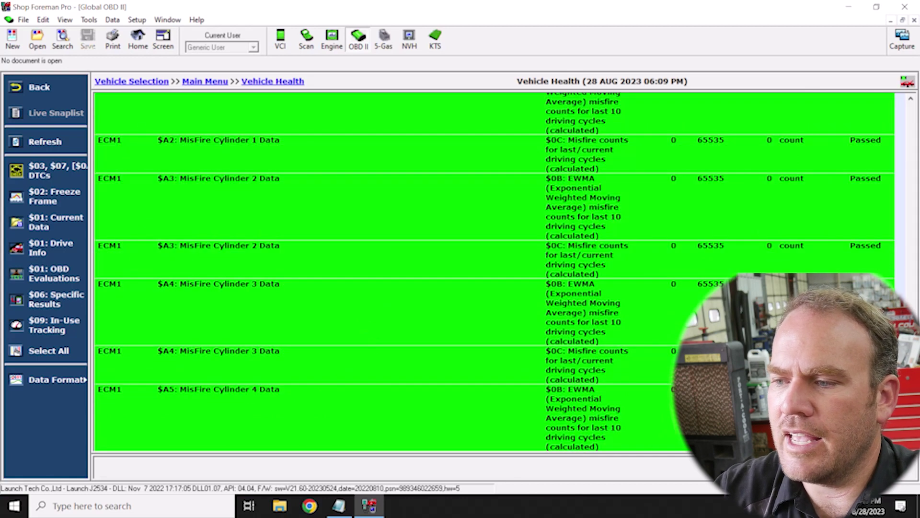
scroll(495, 271, "down", 5)
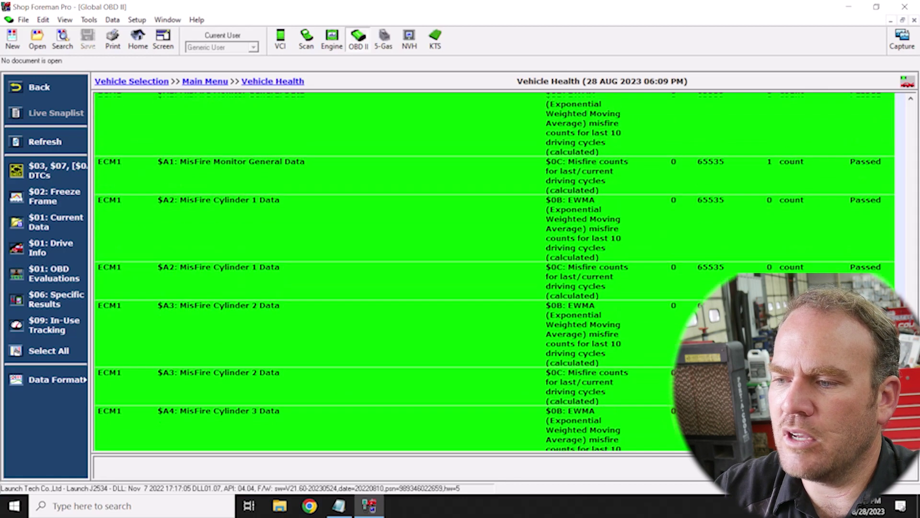
scroll(495, 272, "up", 10)
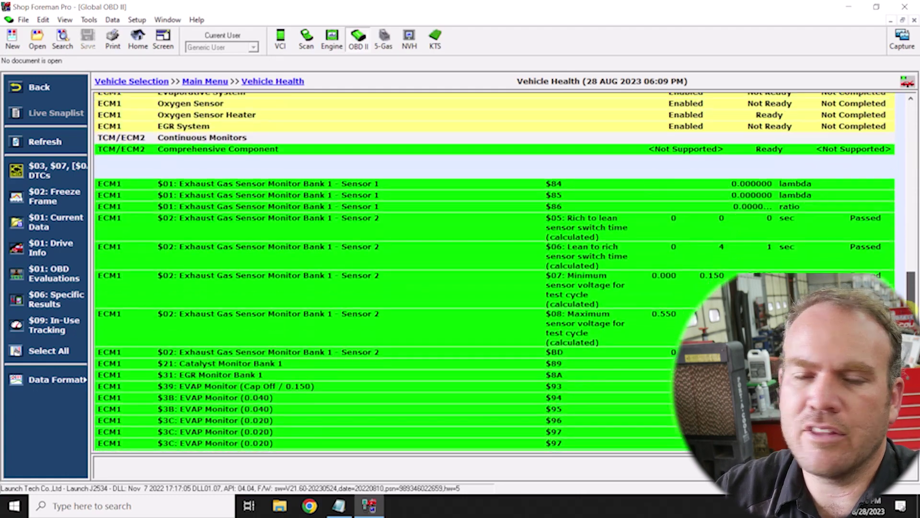
scroll(494, 272, "down", 8)
scroll(495, 272, "down", 5)
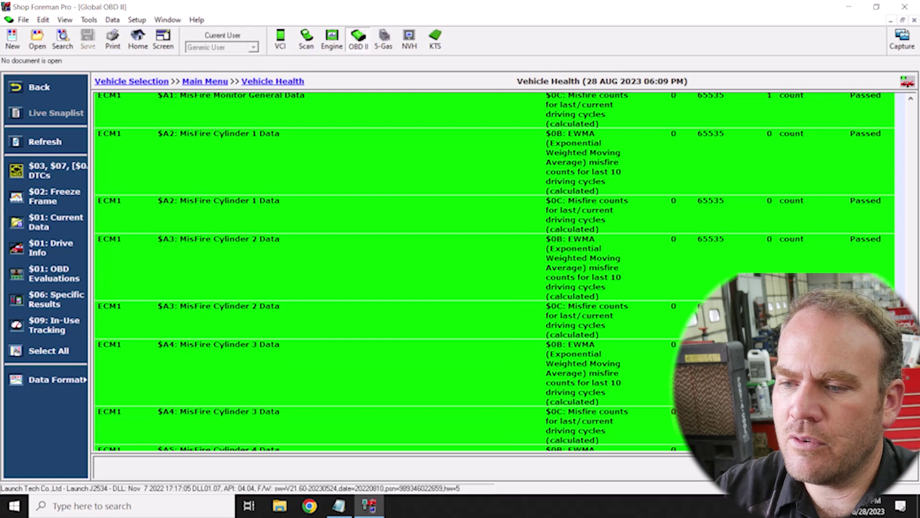
Return to the ECU list and run the All Global OBD II Parameters standard snaplist.
left_click(24, 196)
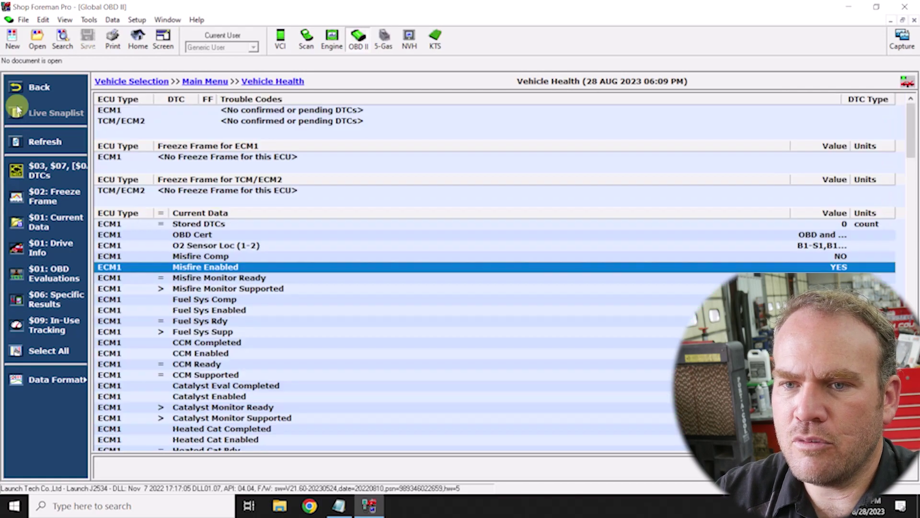
left_click(18, 91)
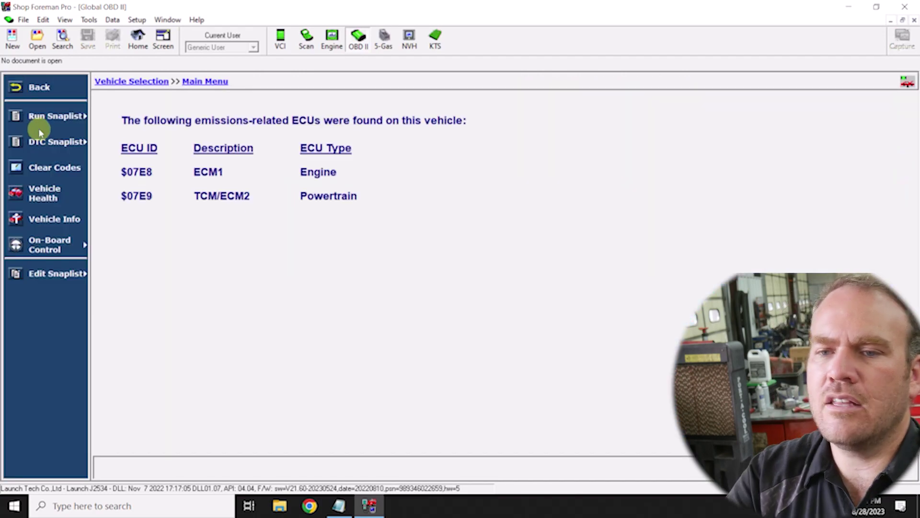
left_click(18, 120)
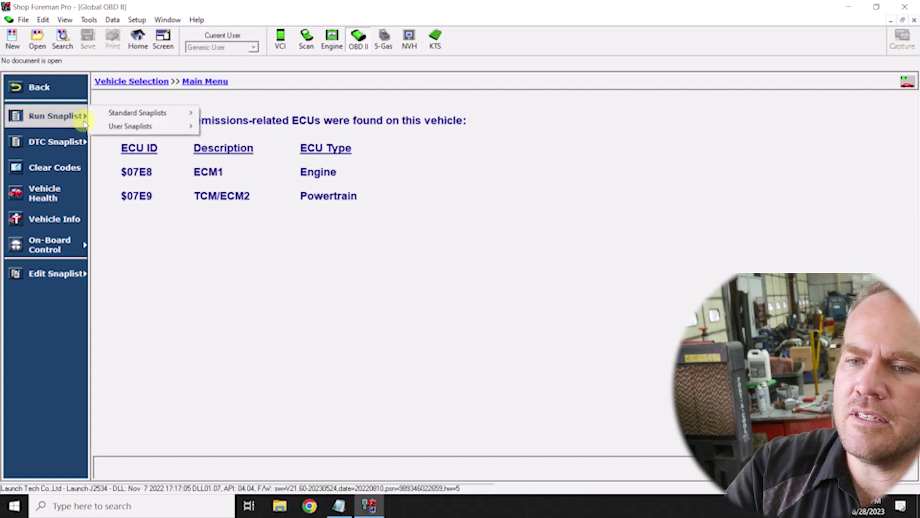
mouse_move(134, 113)
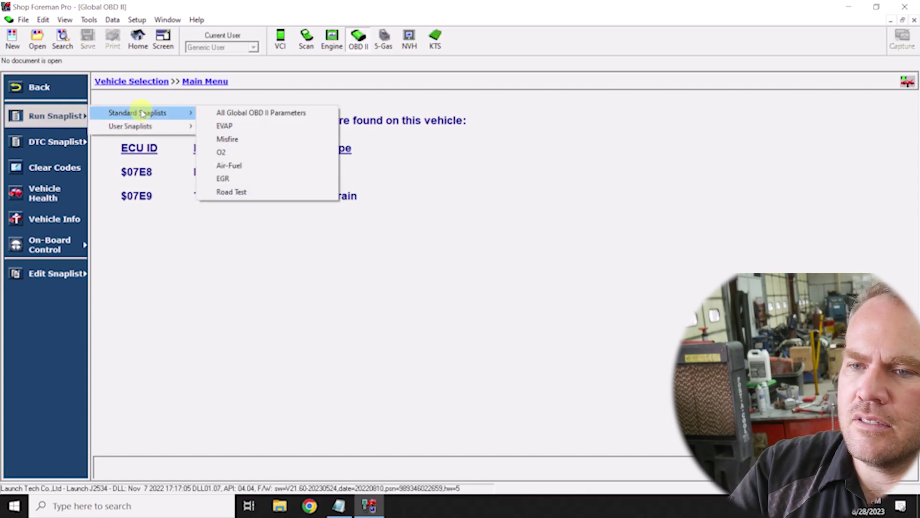
left_click(233, 114)
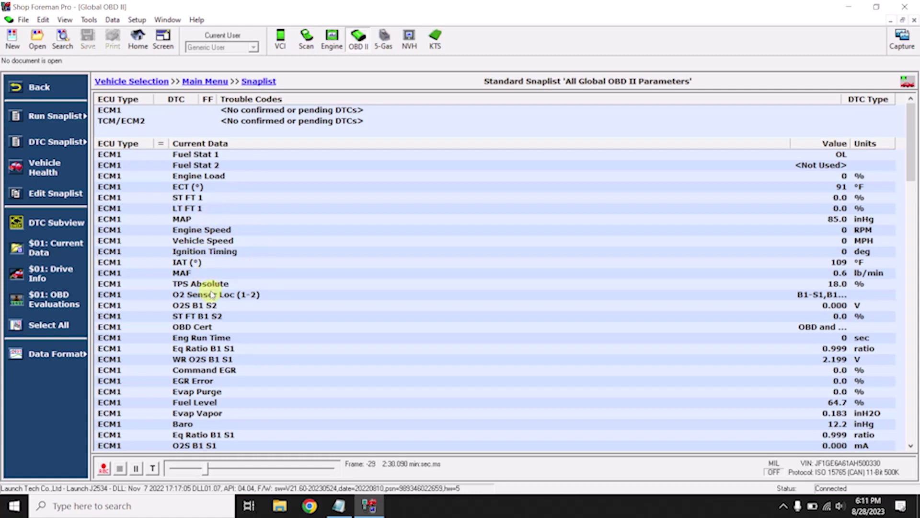
scroll(213, 294, "down", 5)
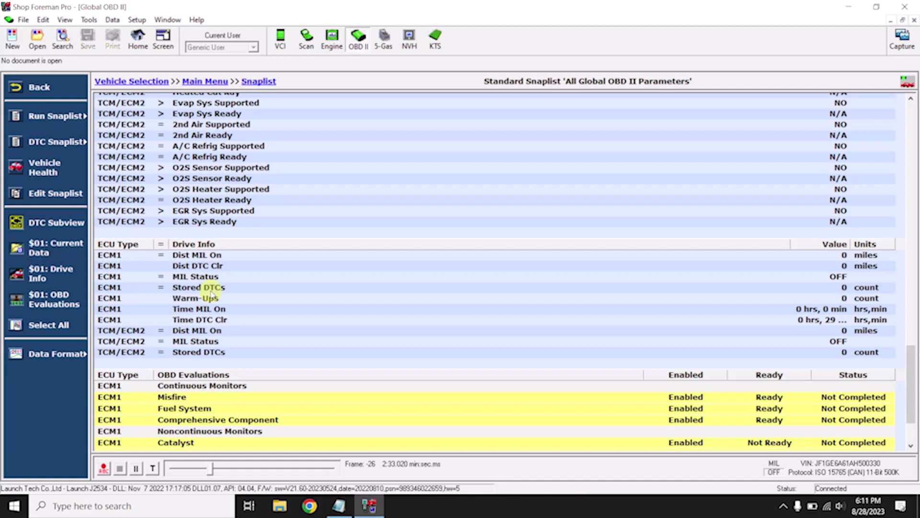
scroll(211, 295, "up", 20)
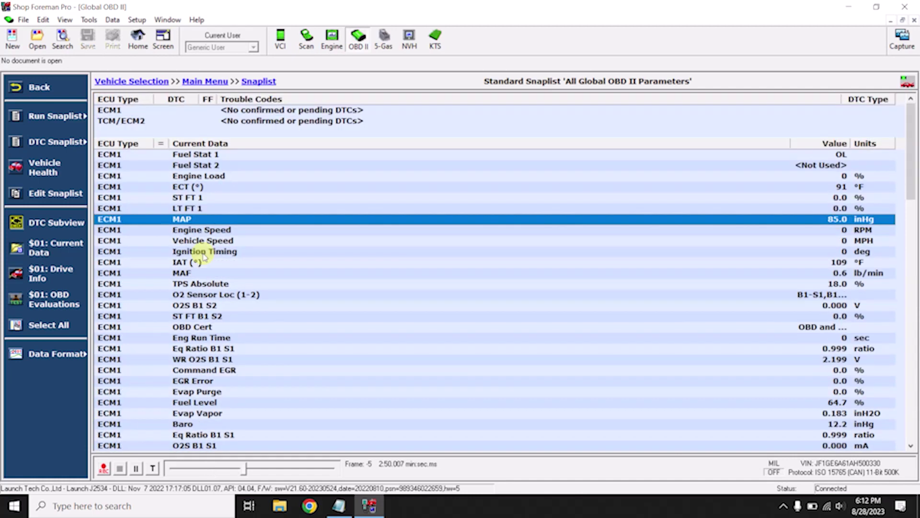
left_click(264, 265)
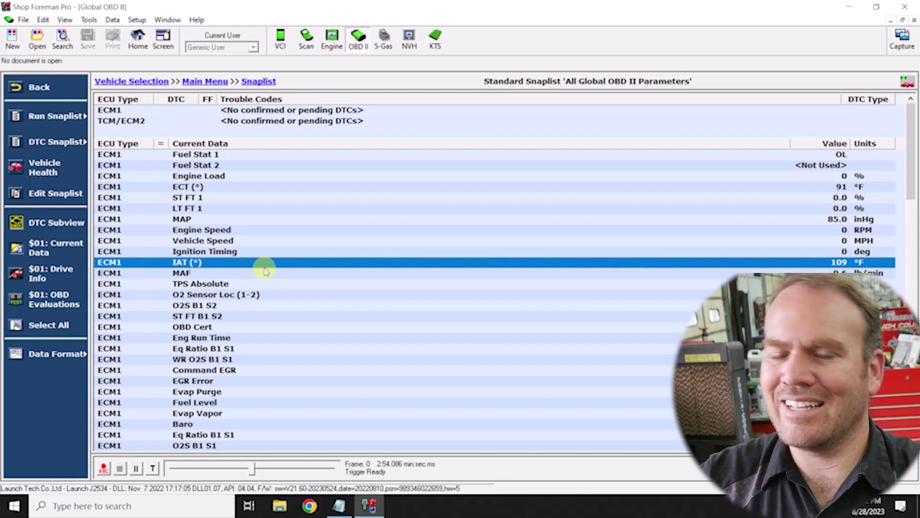